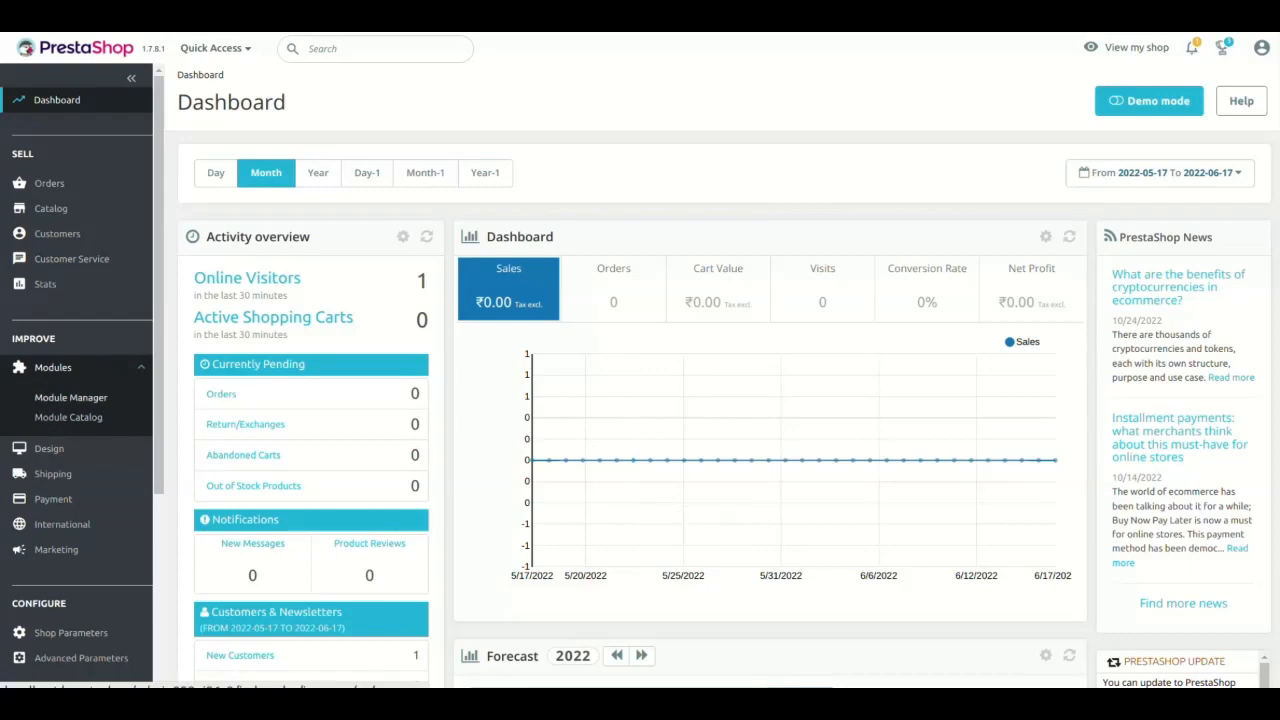
Open the Module Manager and start selecting a module archive for upload.
click(70, 397)
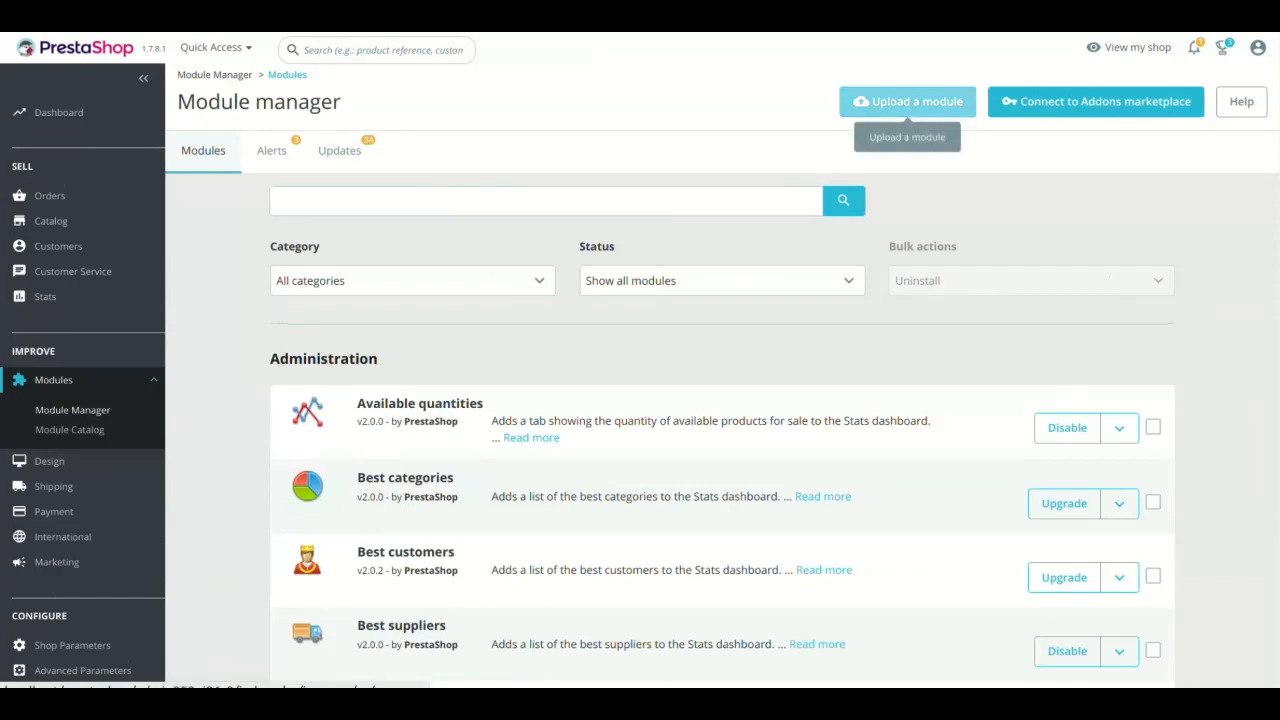
click(907, 101)
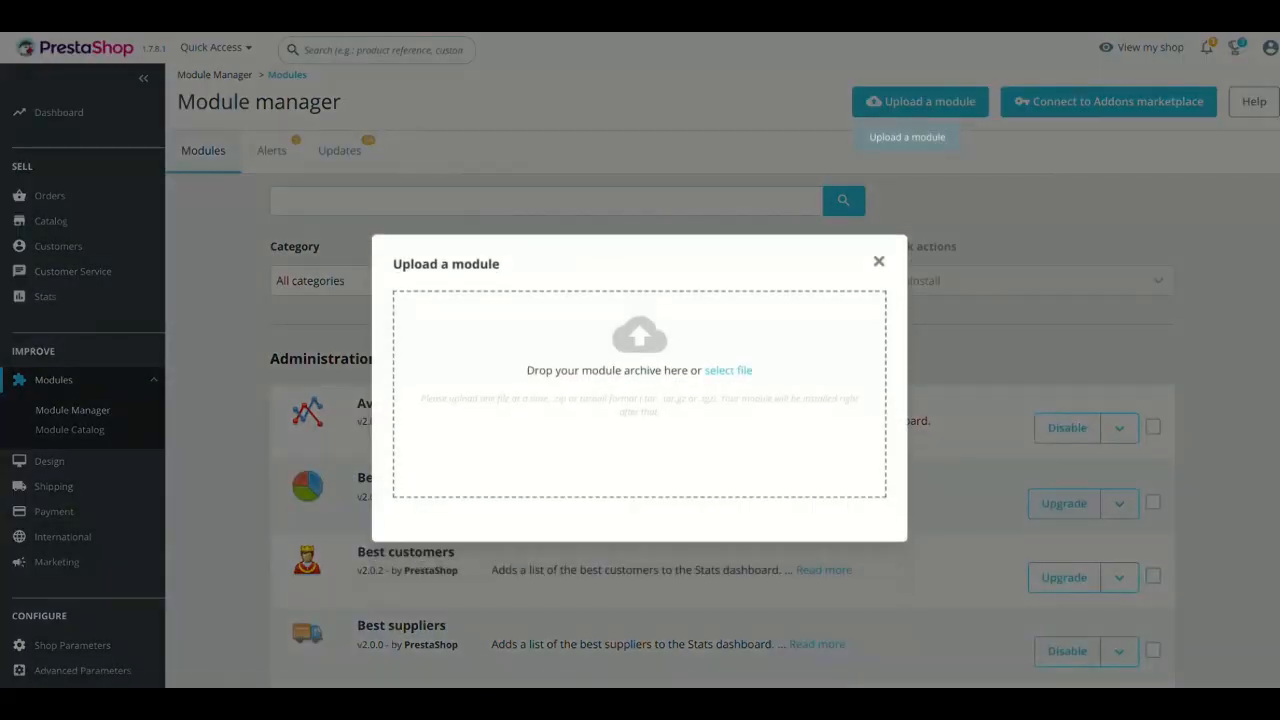
click(728, 371)
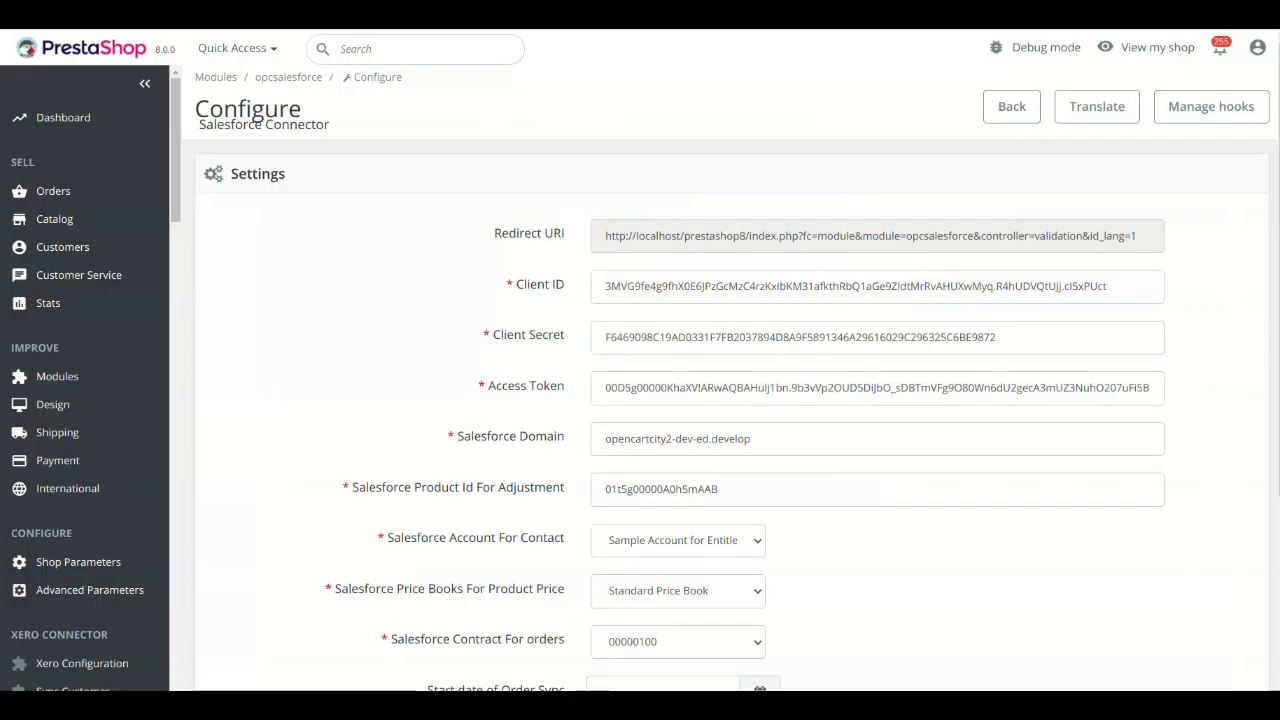
Review the Salesforce Connector settings, including the Redirect URI, and open the Salesforce site for generating the client ID and secret.
scroll(730, 400, down, 3)
scroll(730, 400, up, 3)
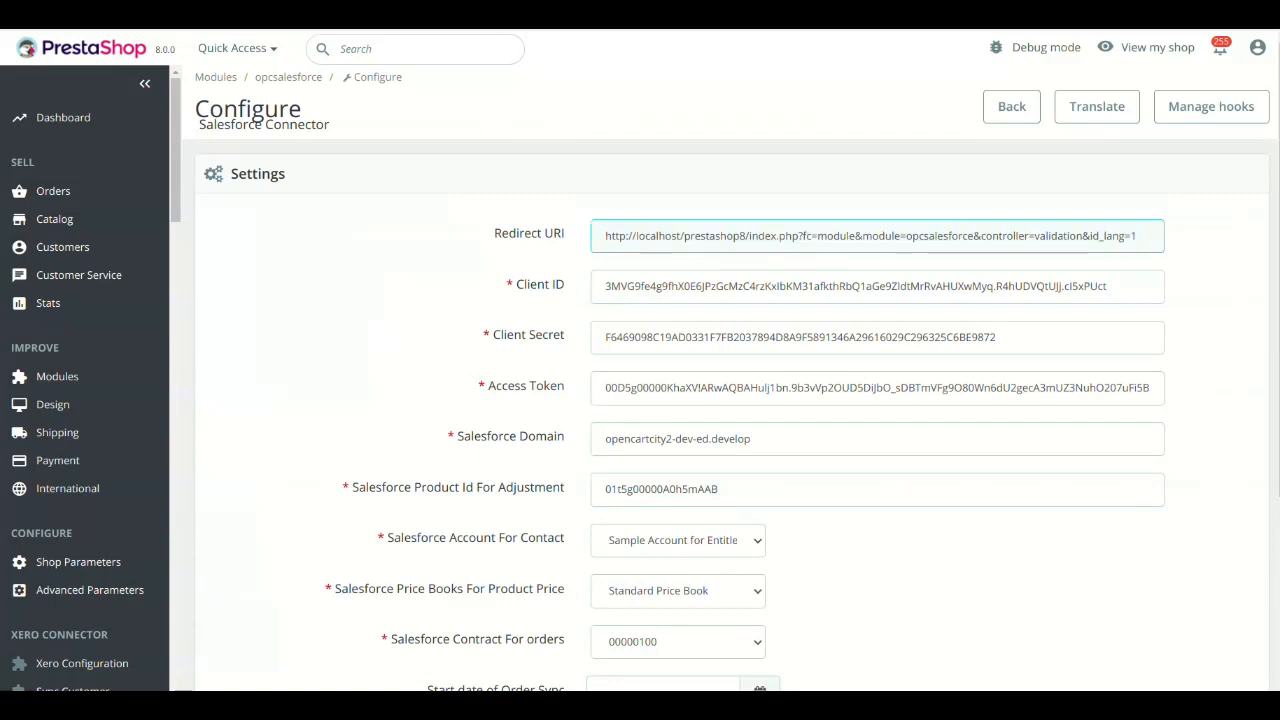
scroll(730, 400, down, 3)
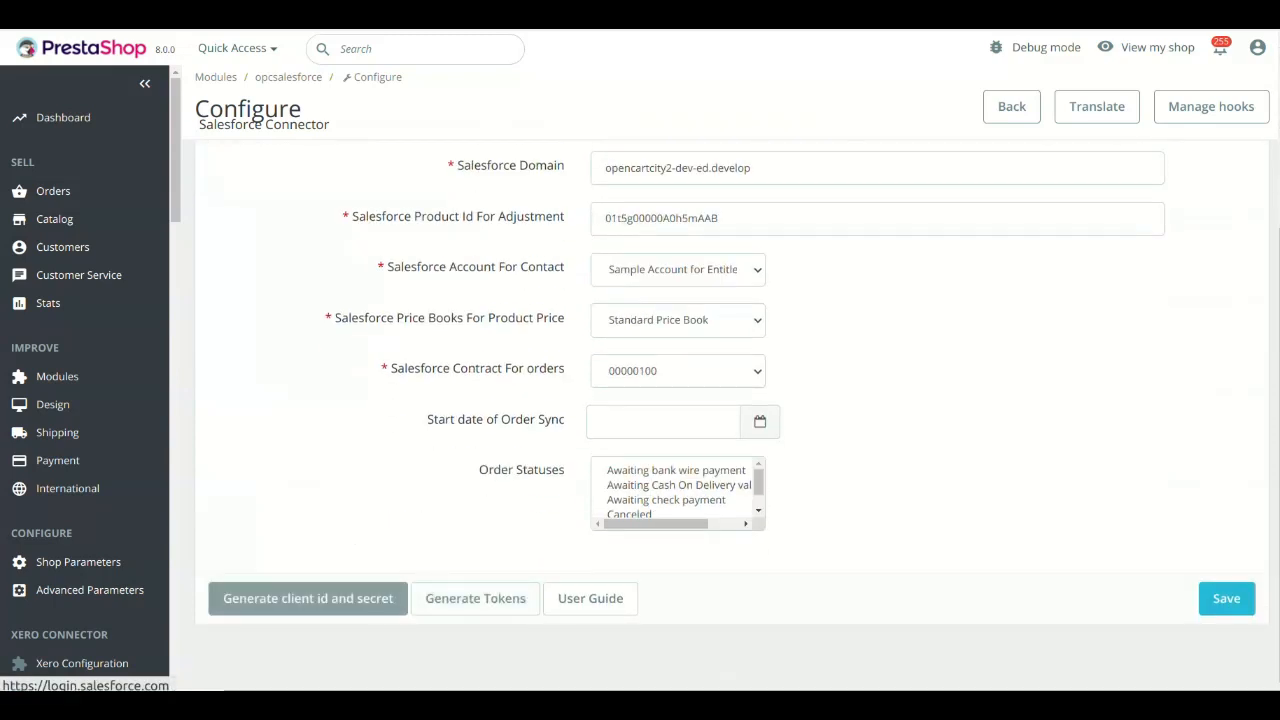
click(308, 598)
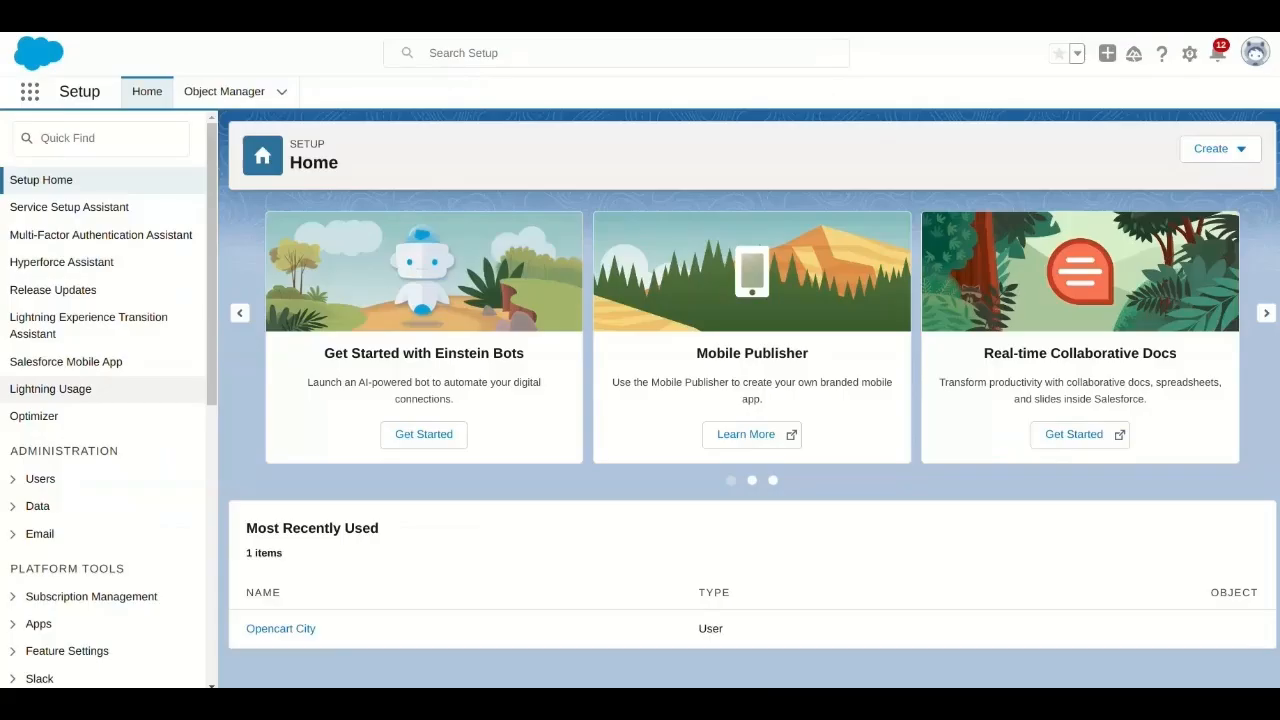
Open the App Manager under Apps in Salesforce Setup.
scroll(100, 414, down, 2)
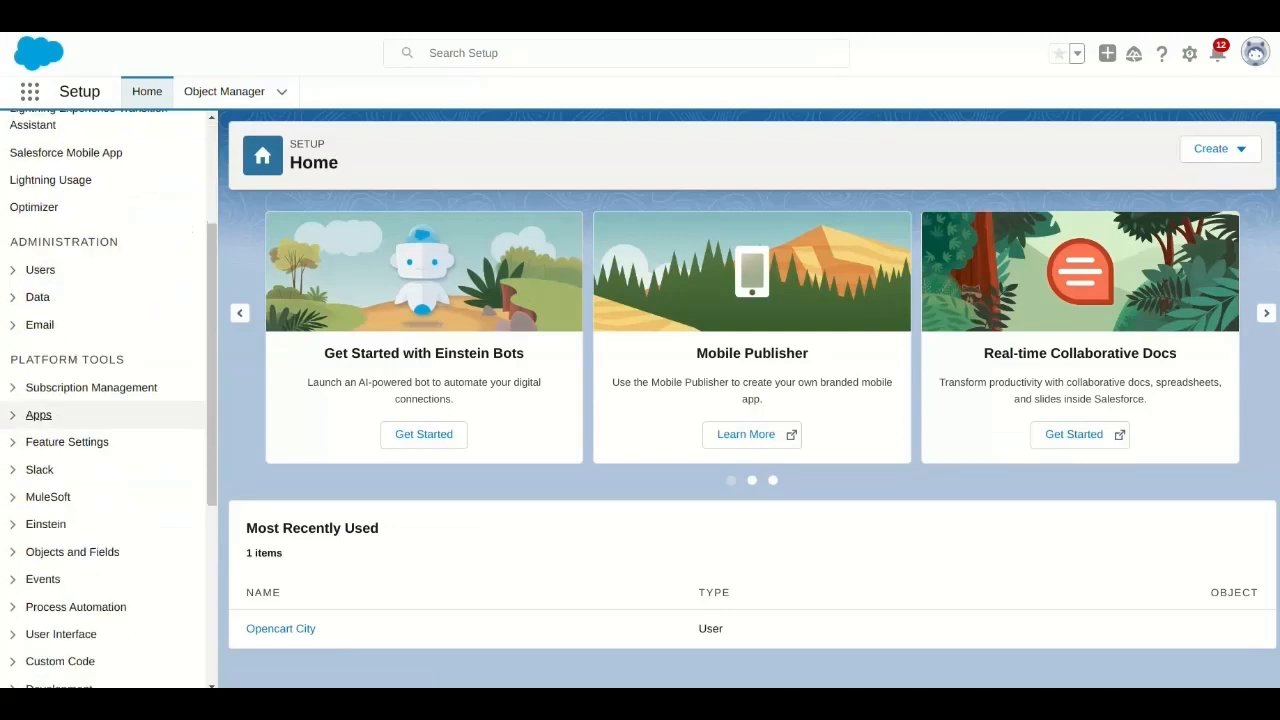
click(38, 414)
click(192, 444)
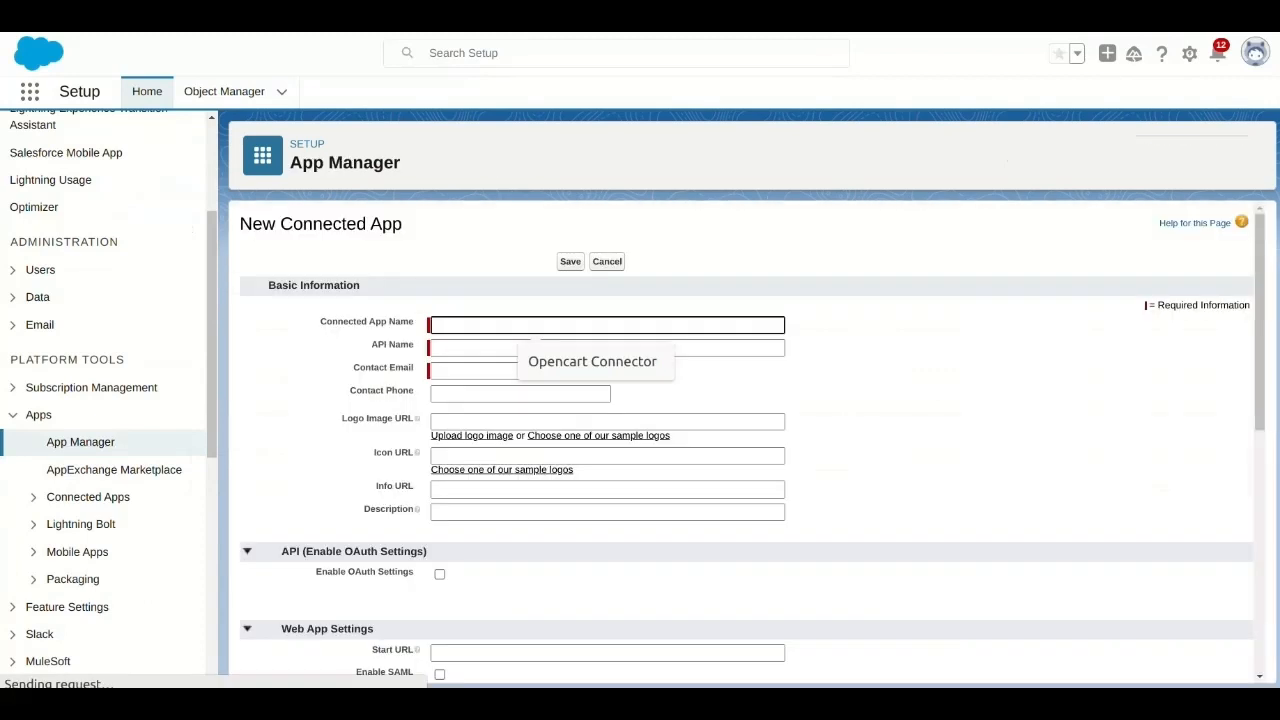
Start a new connected app named Opencart Connector and fill in the contact email.
key(Down)
key(Return)
key(Tab)
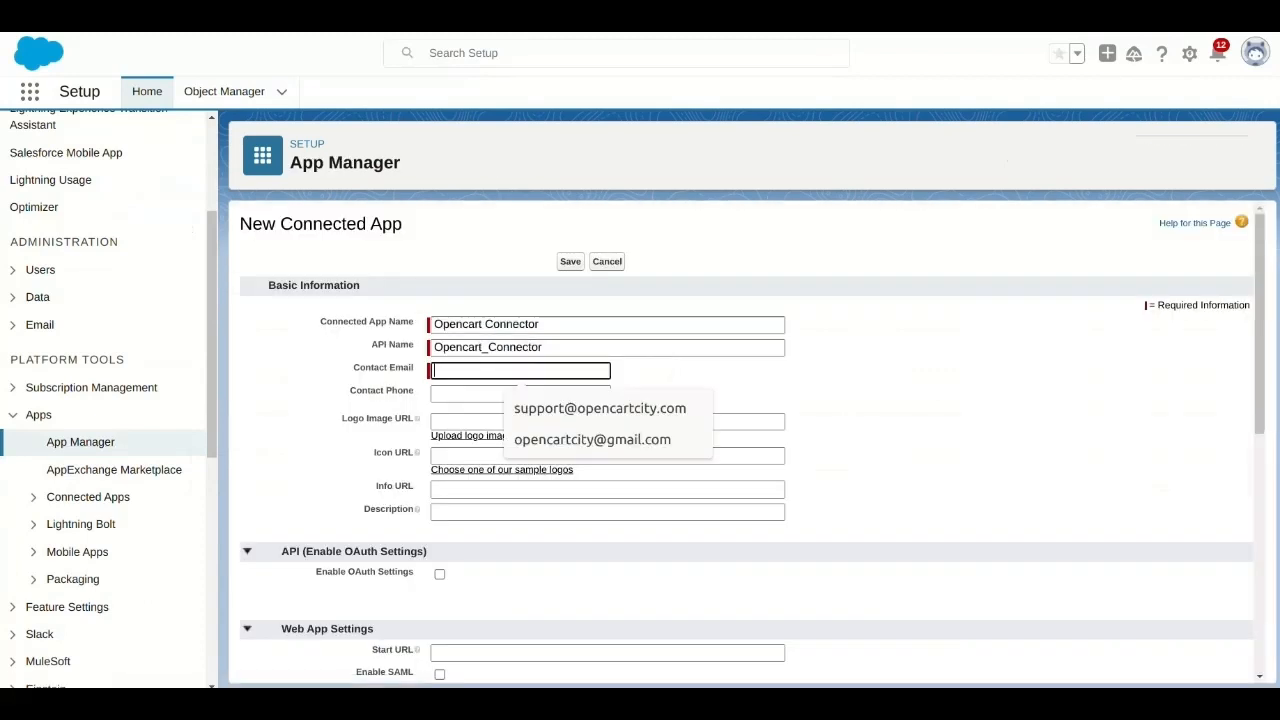
key(Down)
key(Return)
key(Tab)
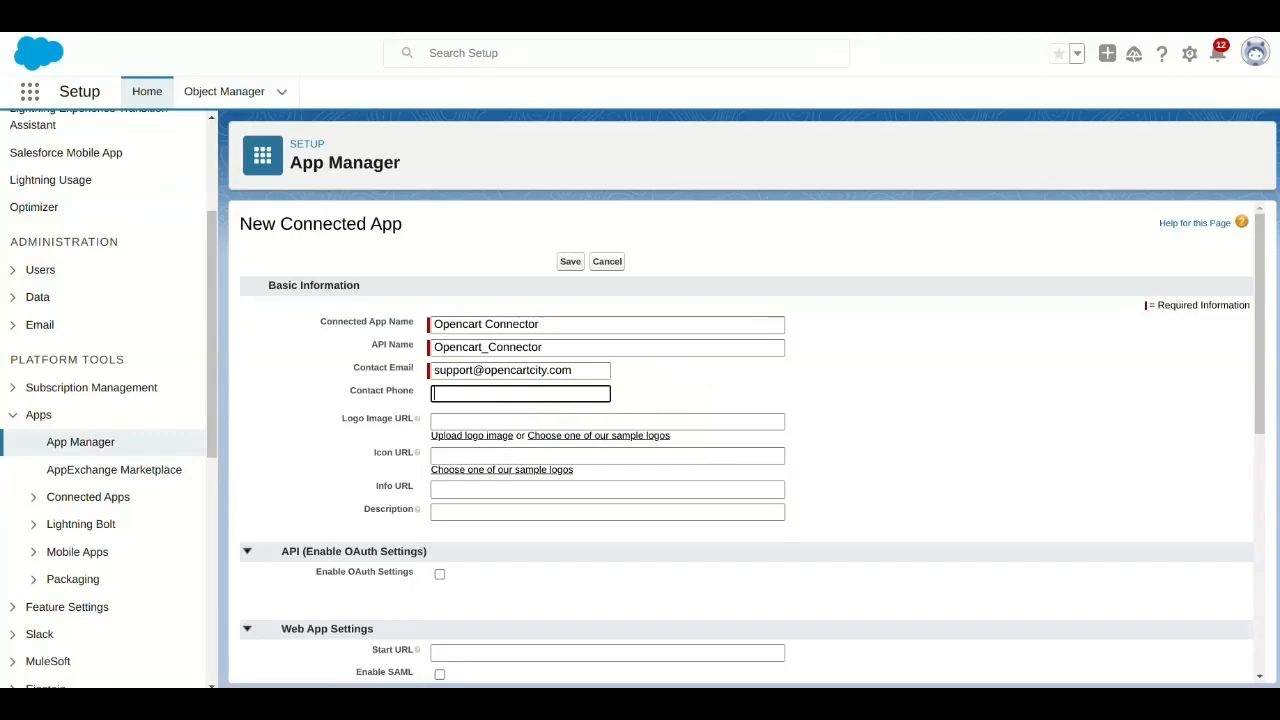
click(440, 574)
scroll(746, 445, down, 2)
click(614, 428)
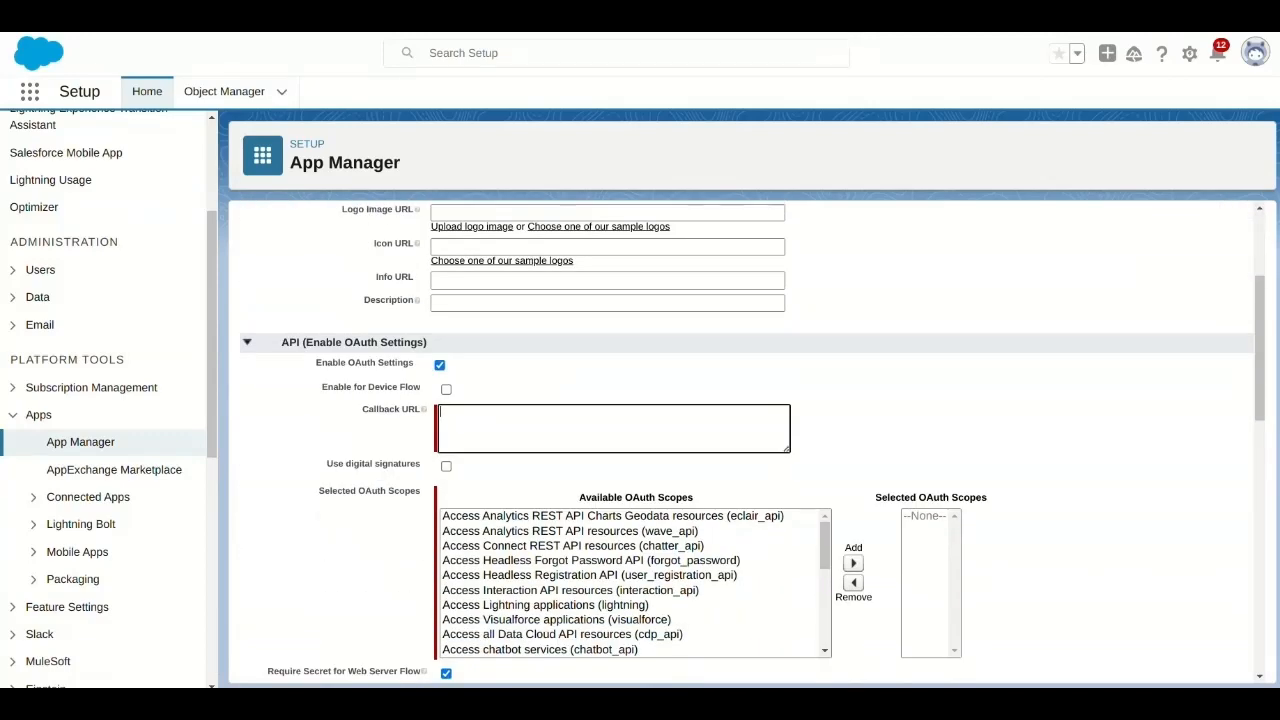
text(http://localhost/oc2.3/index.php?route=account/salesforce)
scroll(614, 428, down, 6)
scroll(614, 428, up, 2)
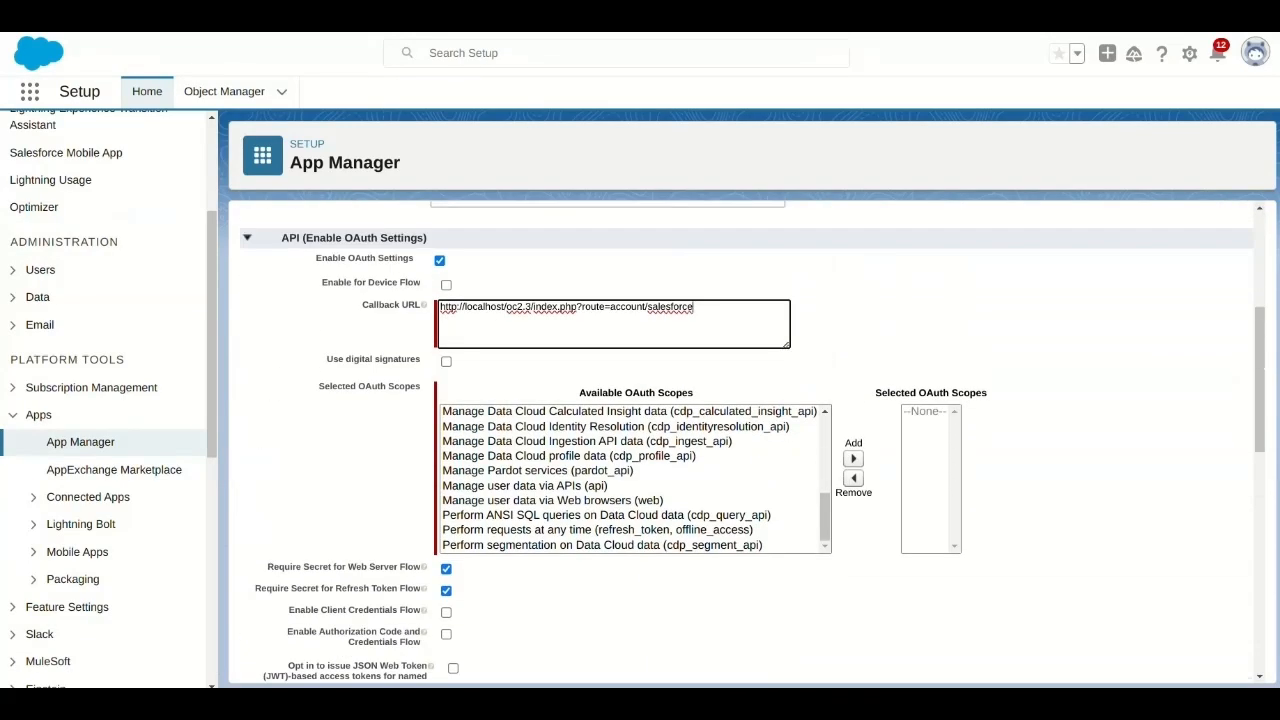
Add the Full access (full) OAuth scope to the connected app and enable Client Credentials Flow, accepting the access warning.
scroll(614, 428, down, 2)
drag(825, 412, 825, 376)
click(540, 401)
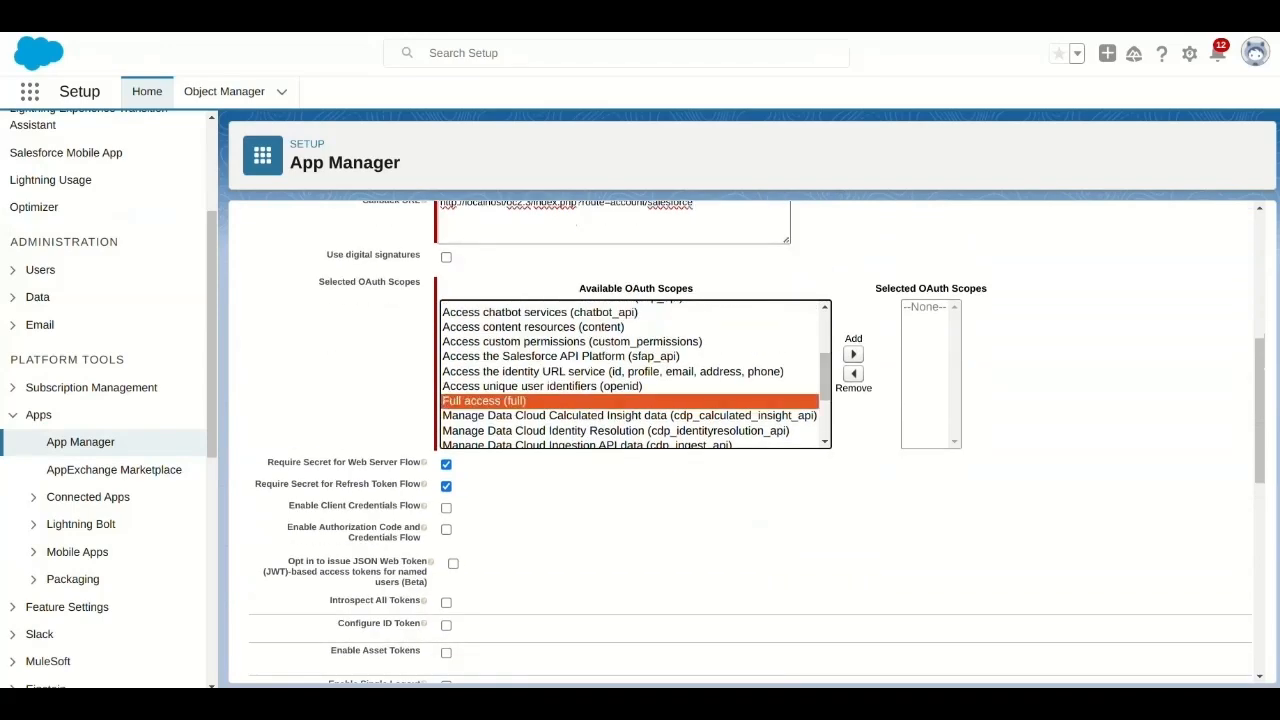
click(853, 354)
click(446, 508)
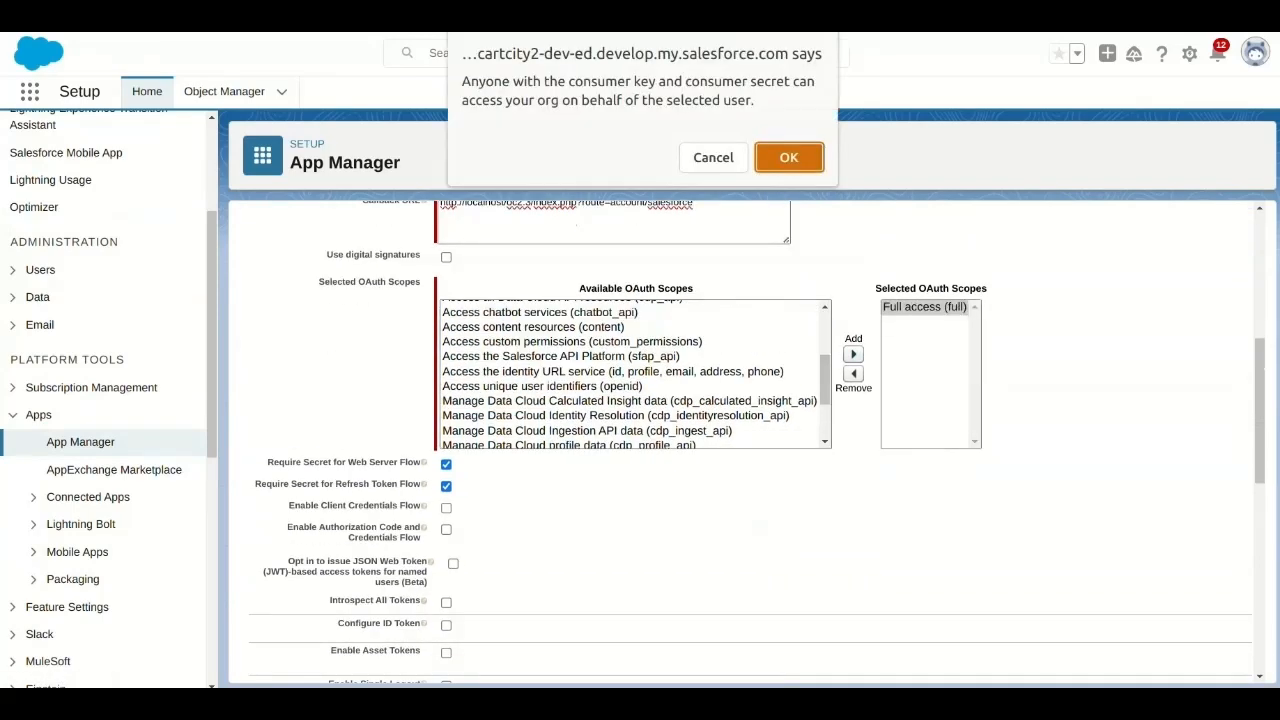
key(Return)
scroll(745, 440, down, 6)
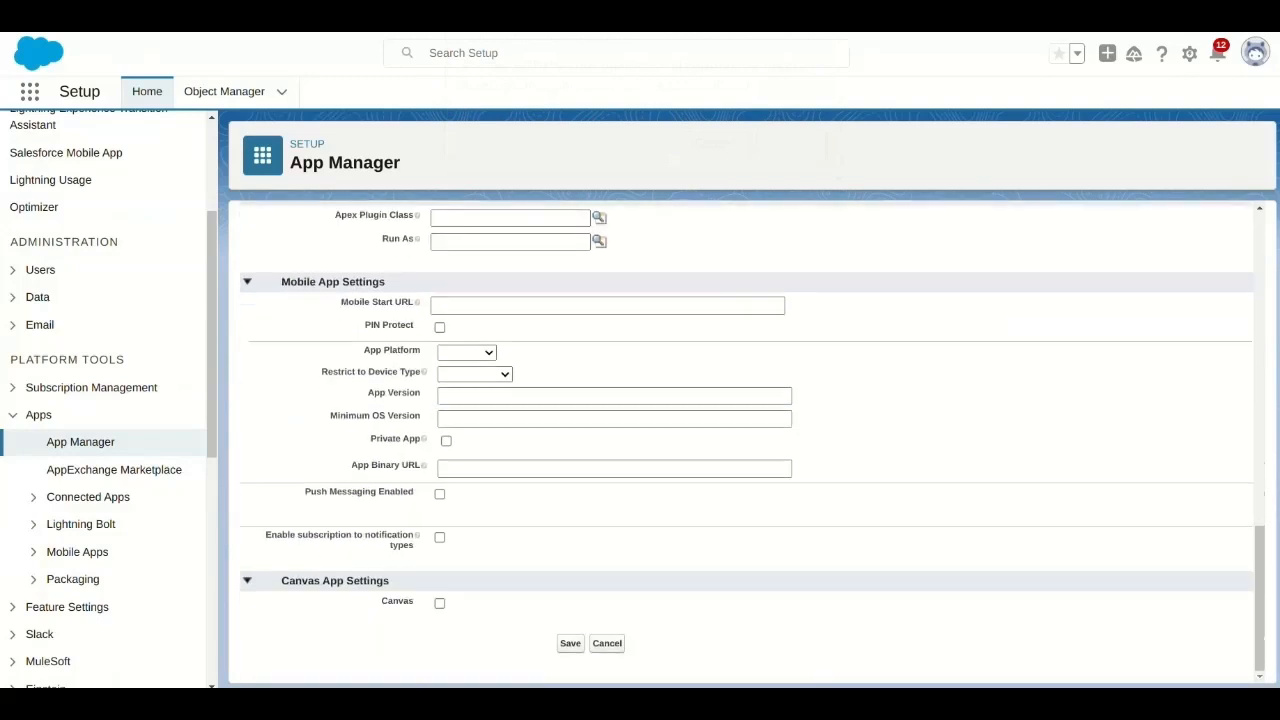
Save the connected app and open its consumer key and secret details.
click(570, 643)
click(583, 276)
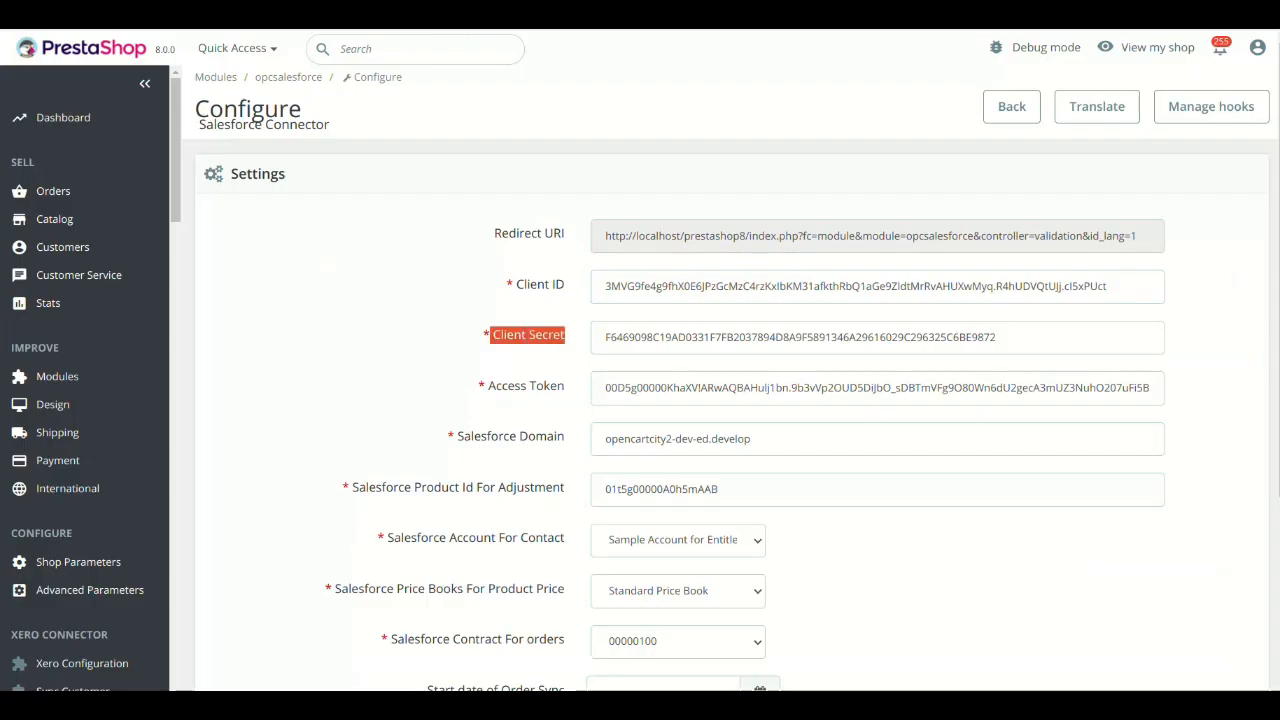
Back in PrestaShop, examine the credential fields and the token generation option of the Salesforce Connector settings.
double_click(800, 338)
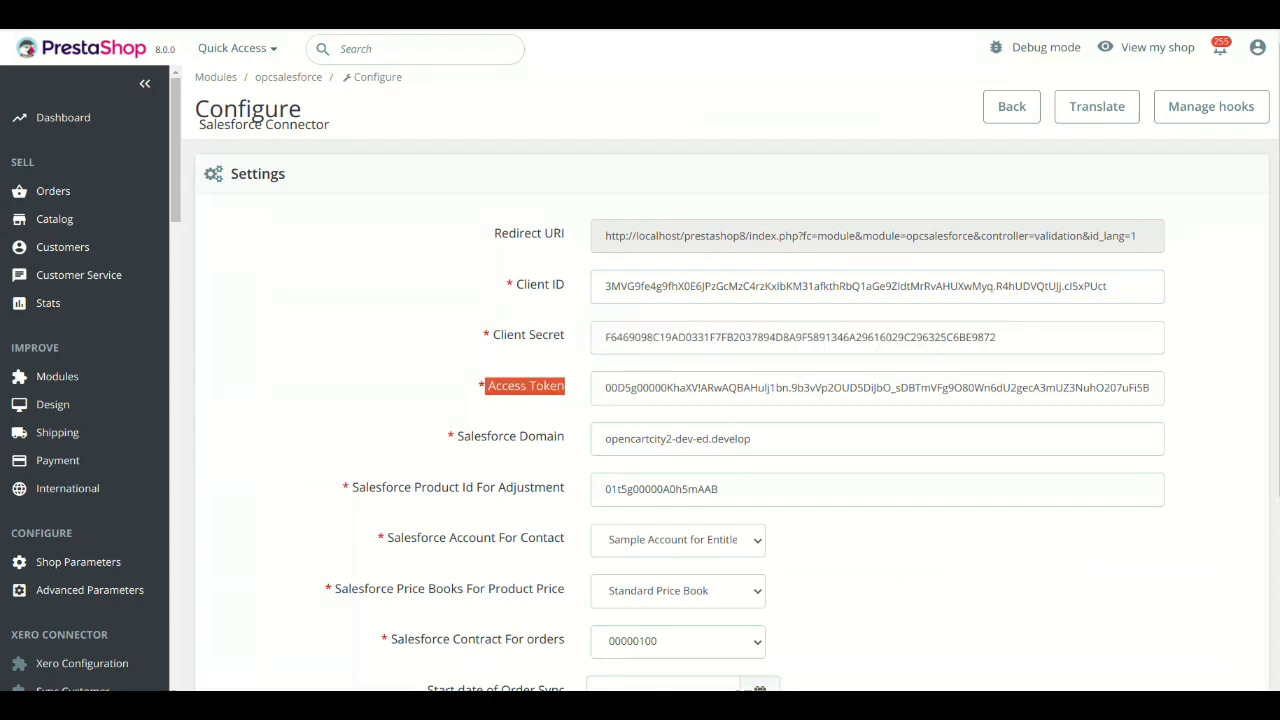
scroll(732, 415, down, 3)
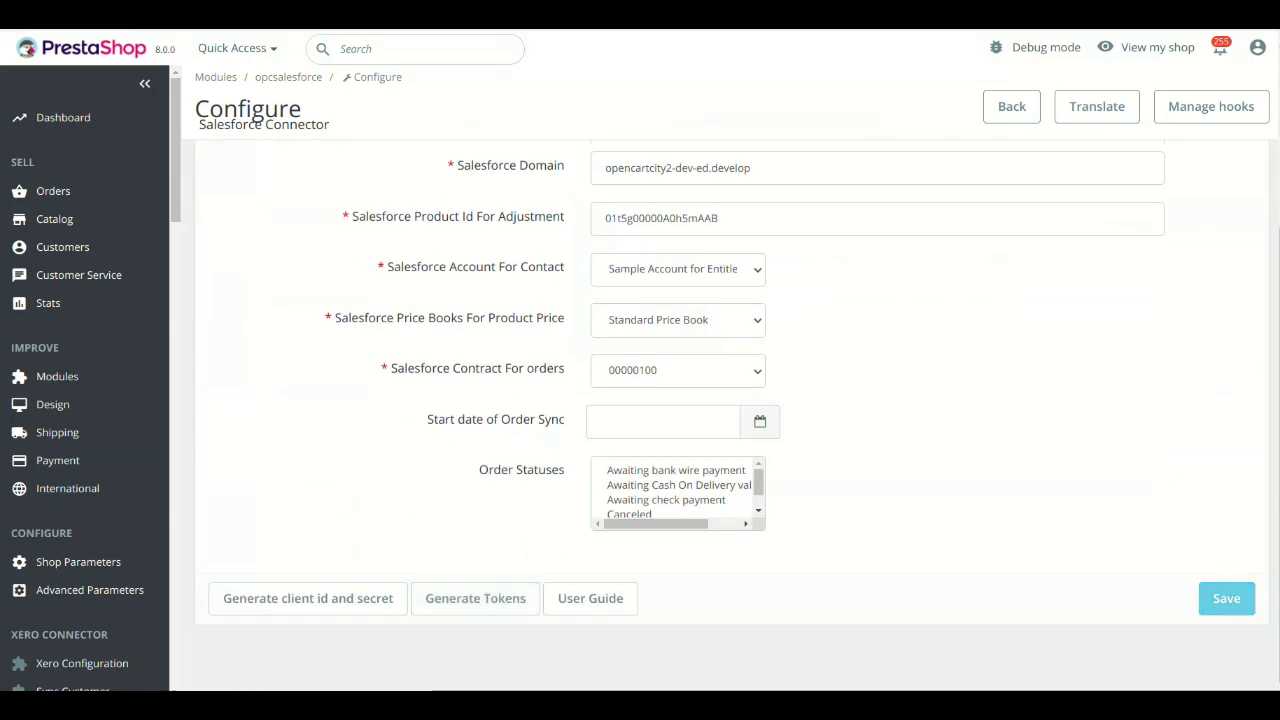
scroll(738, 412, up, 3)
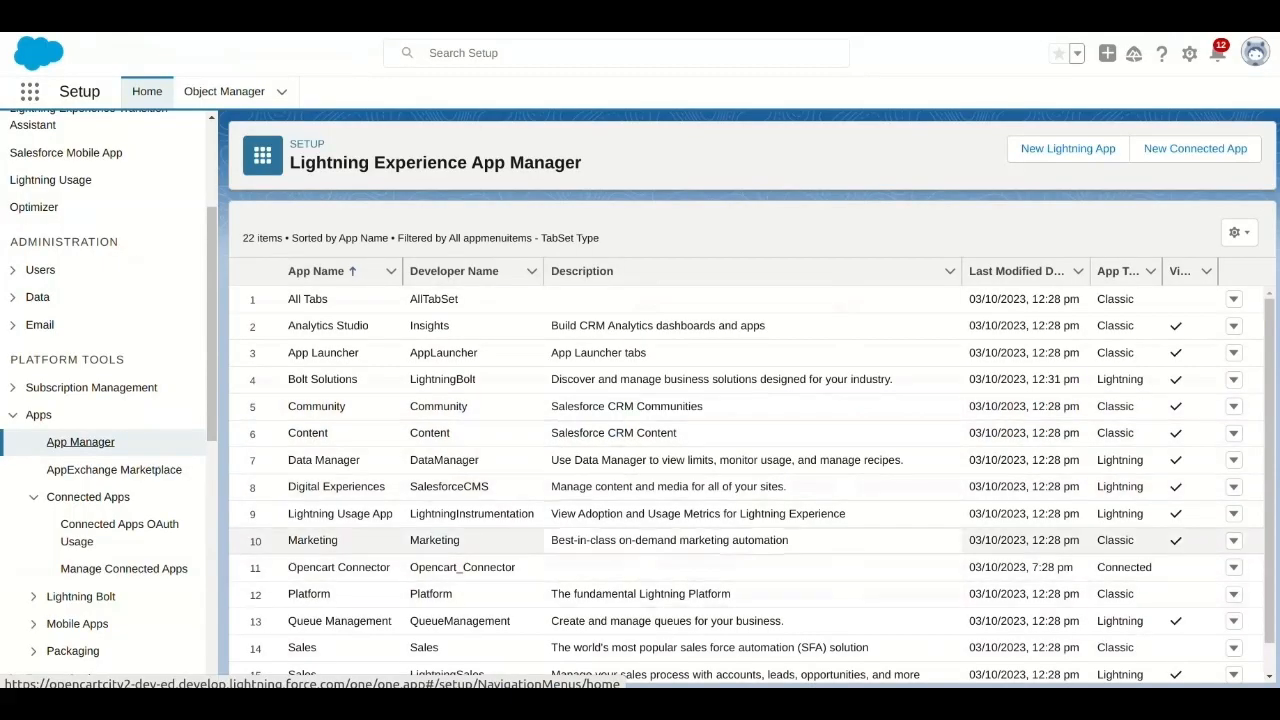
In Salesforce's App Manager, manage the Opencart Connector app and open its policies for editing.
click(1233, 562)
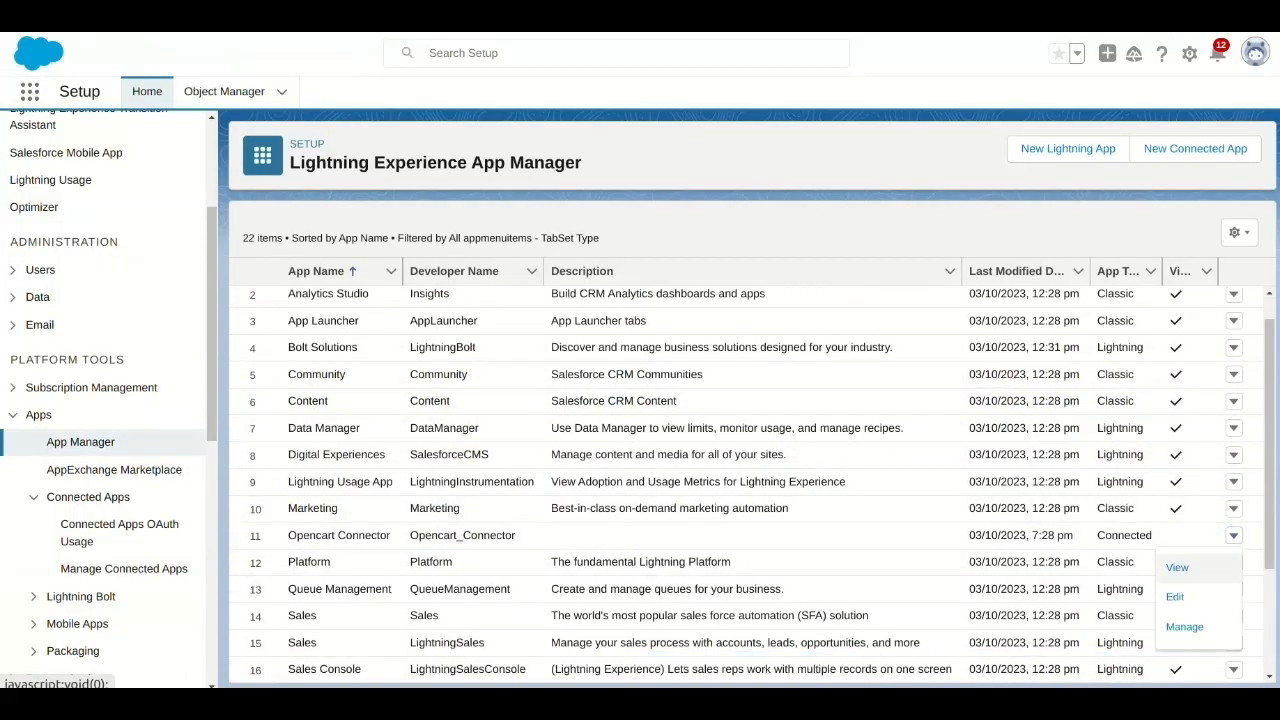
click(1184, 626)
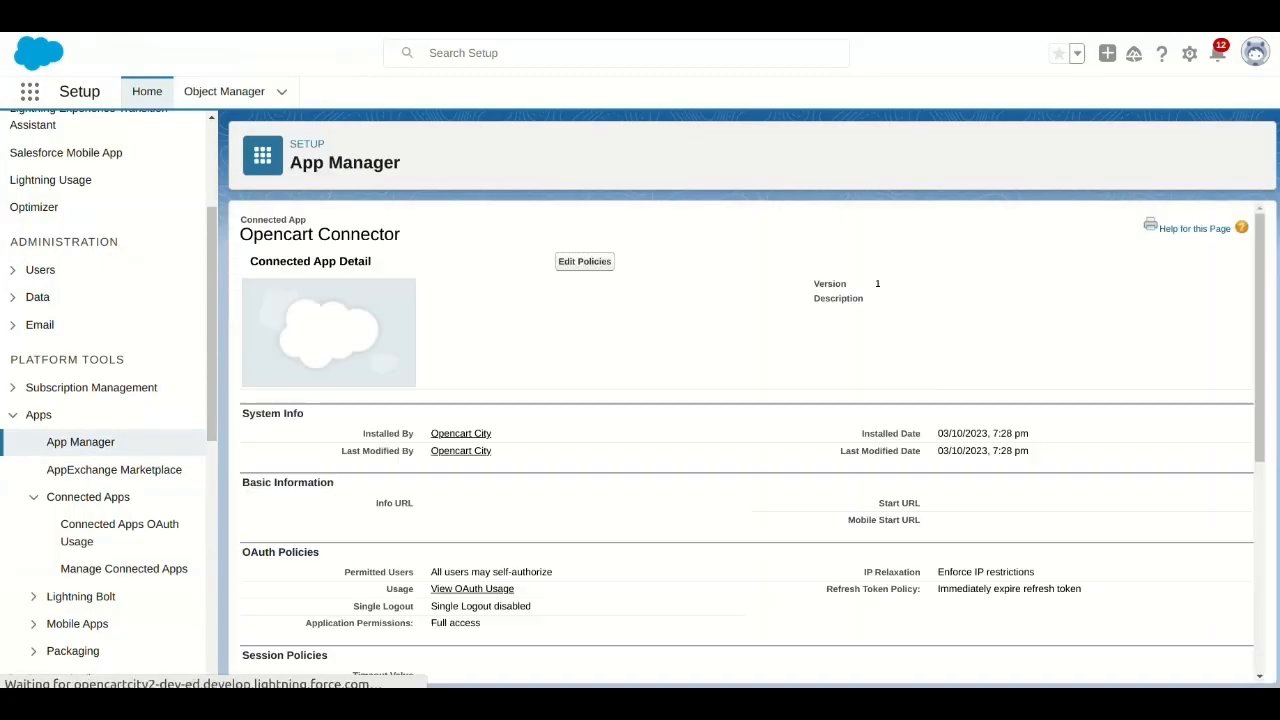
click(584, 261)
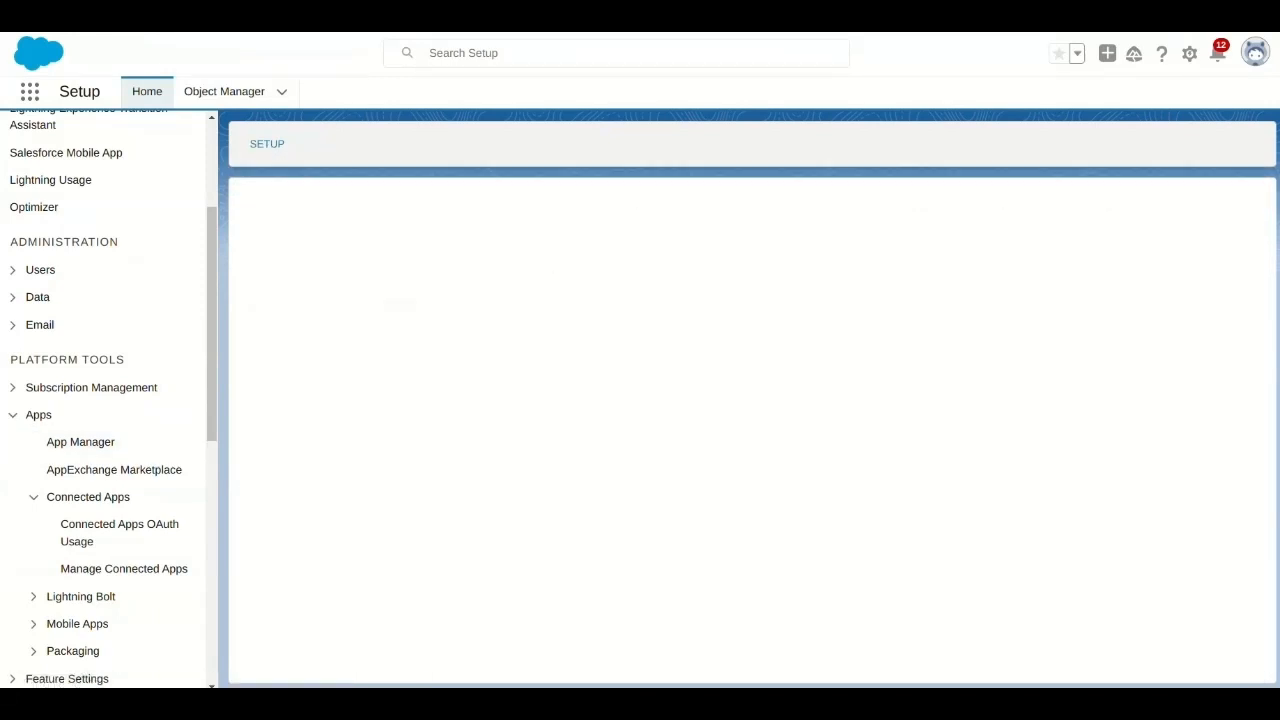
Look up a user for the app's Client Credentials Flow, highlight the Salesforce domain in the address, and choose the recently viewed user.
scroll(747, 445, down, 4)
click(609, 614)
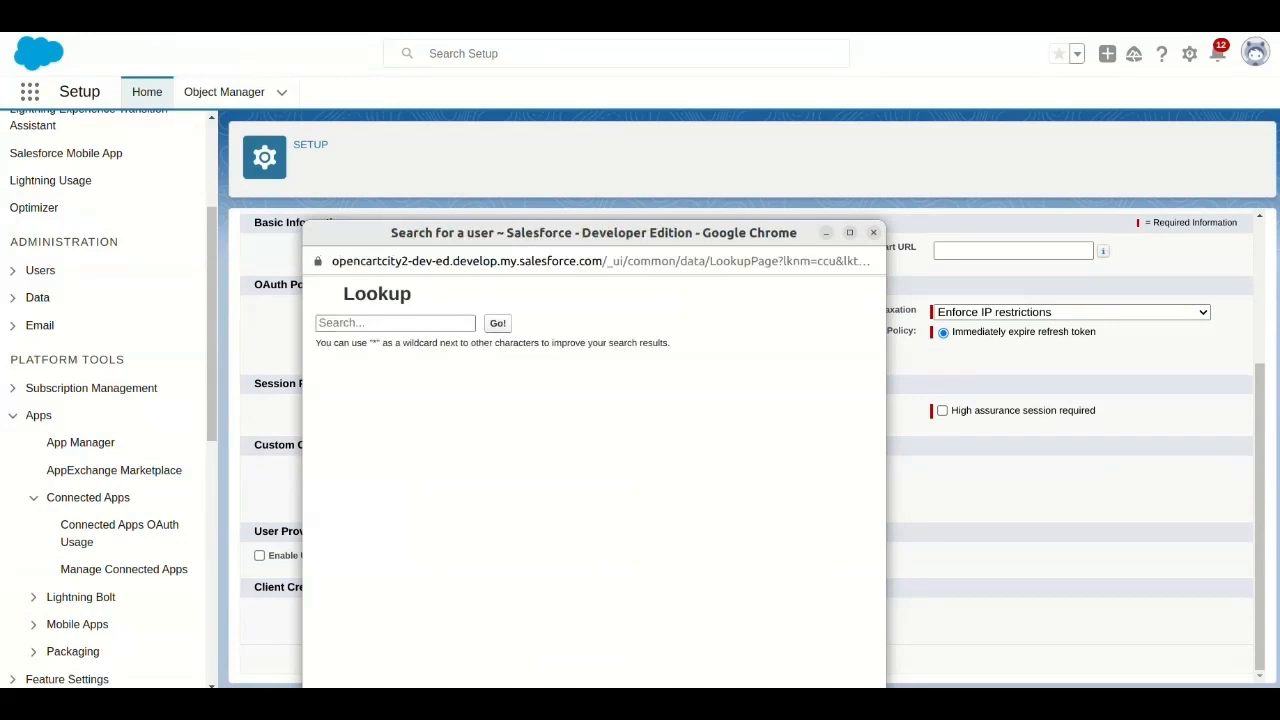
drag(498, 261, 373, 261)
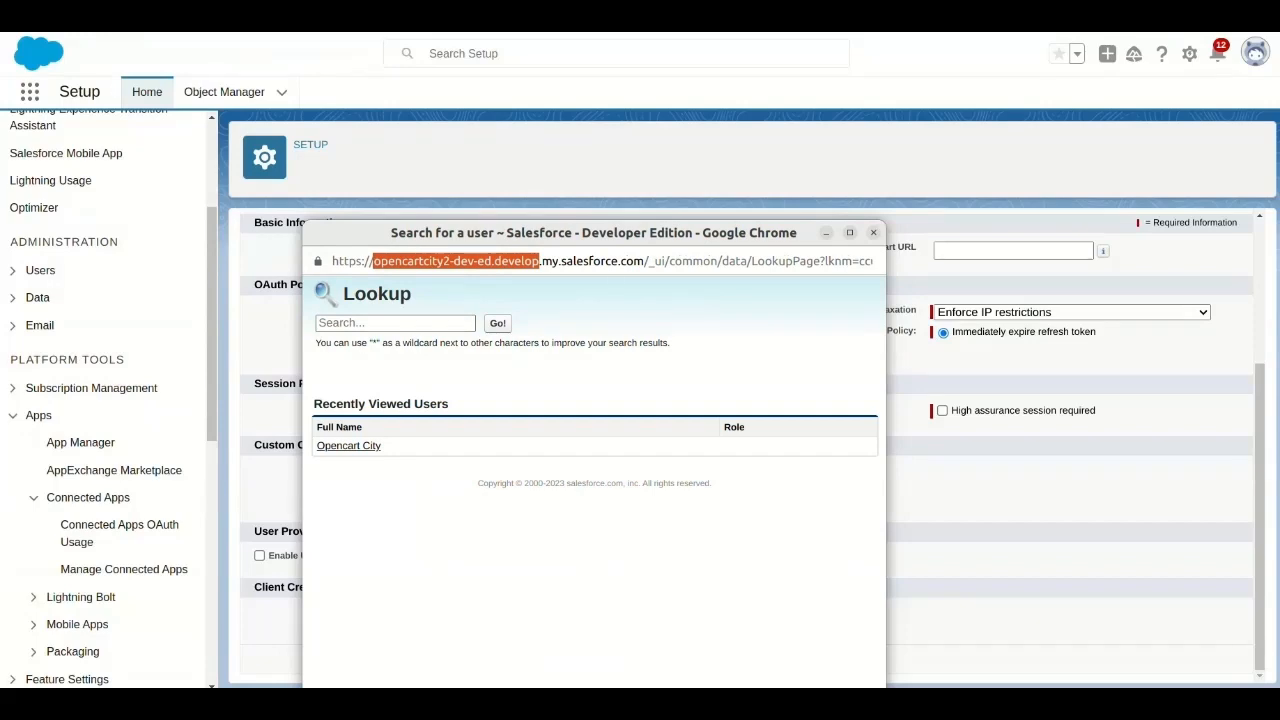
click(348, 445)
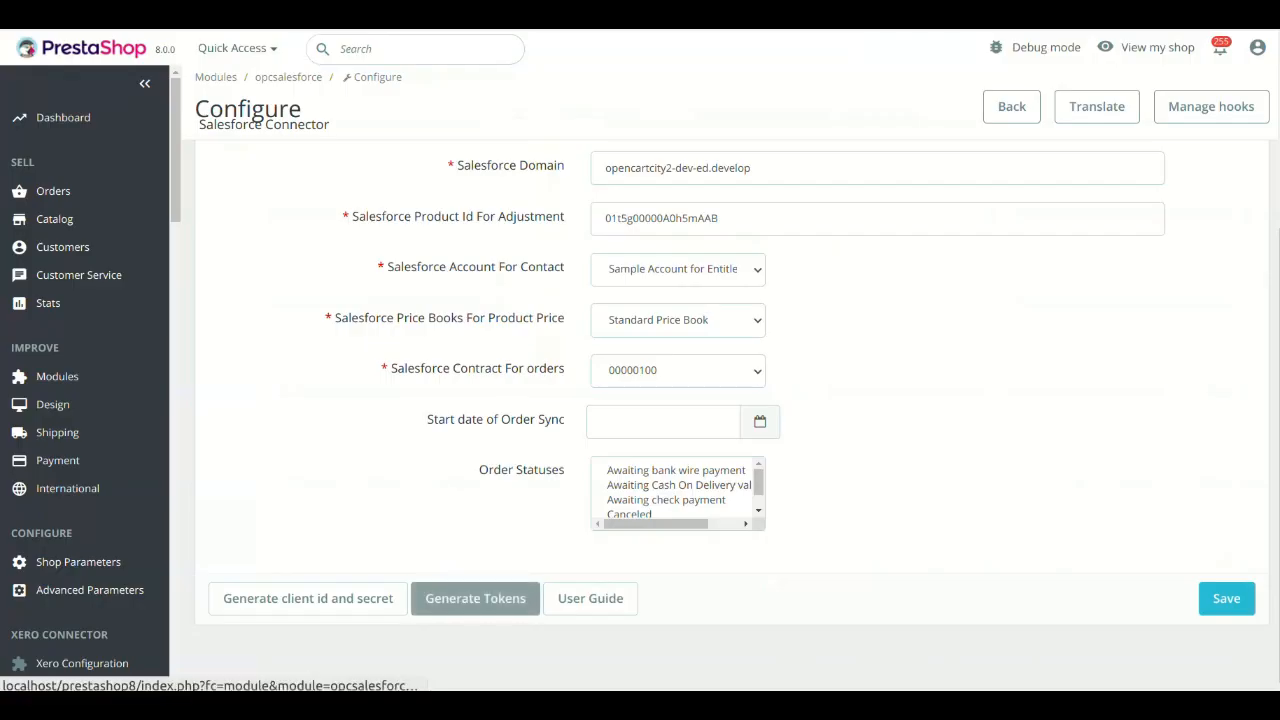
Generate tokens from the PrestaShop connector settings, copy the new access token, and paste it into the Access Token field.
click(475, 598)
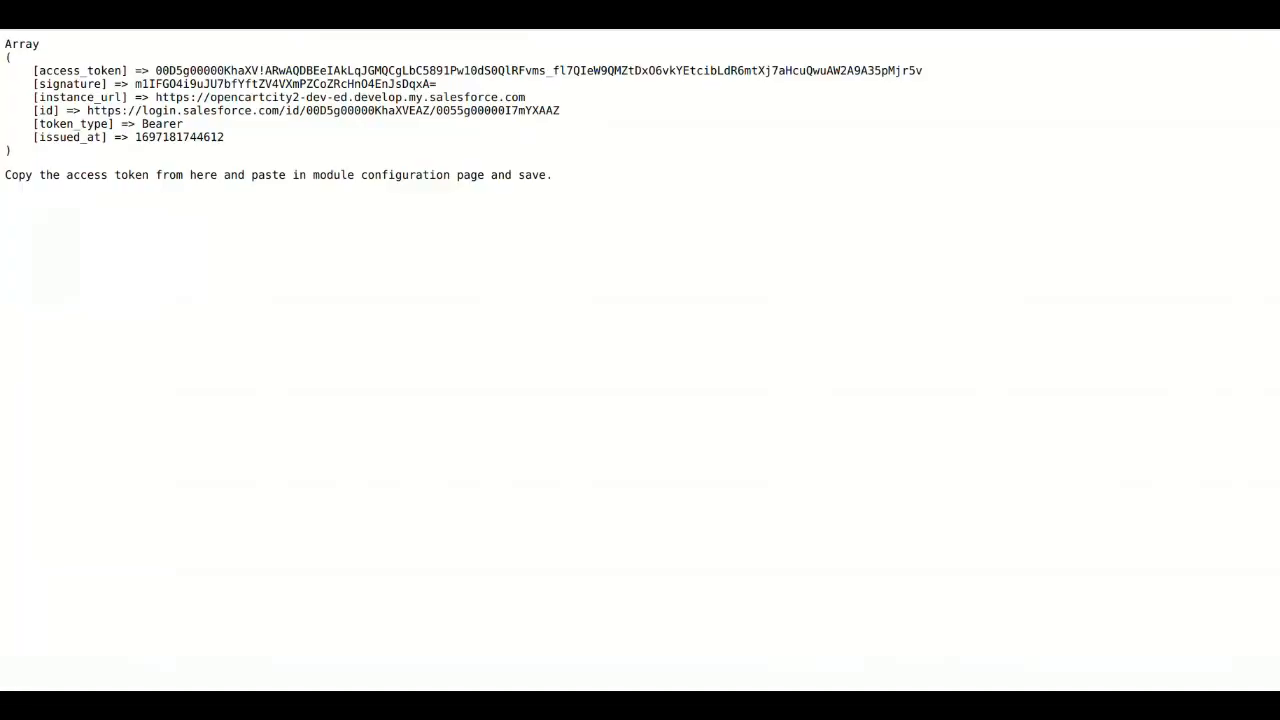
drag(155, 70, 922, 70)
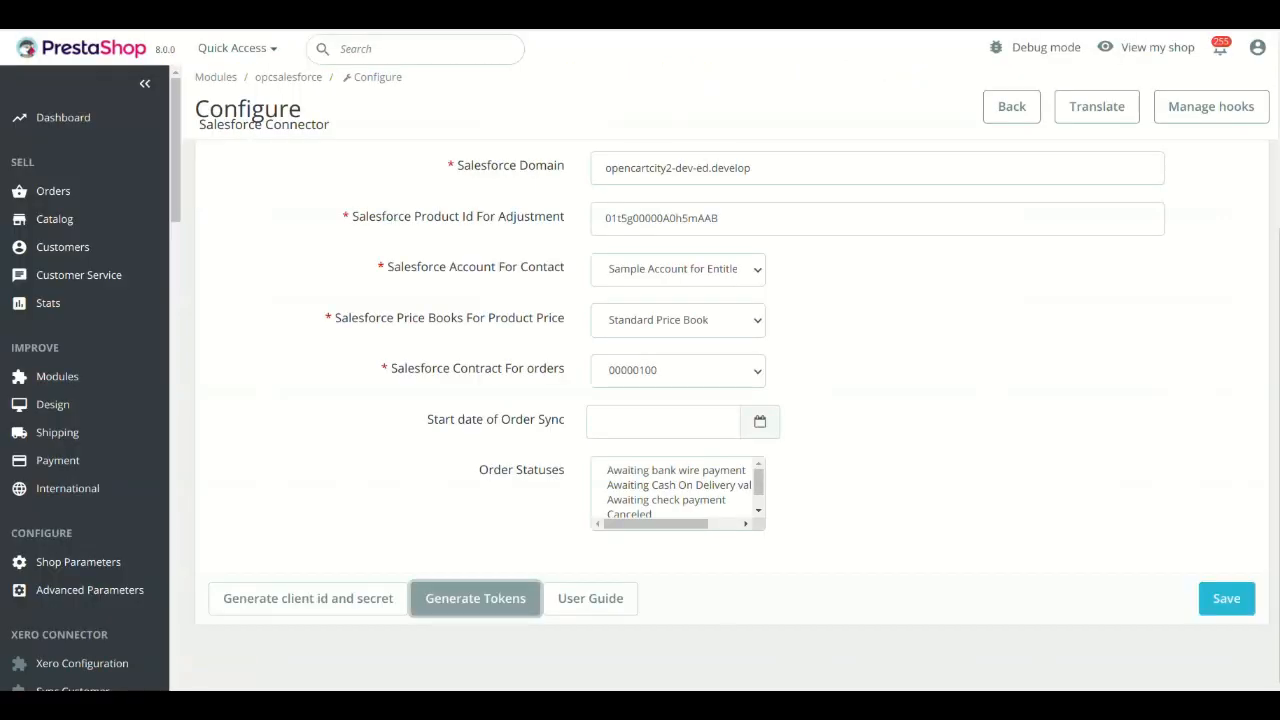
scroll(730, 400, up, 2)
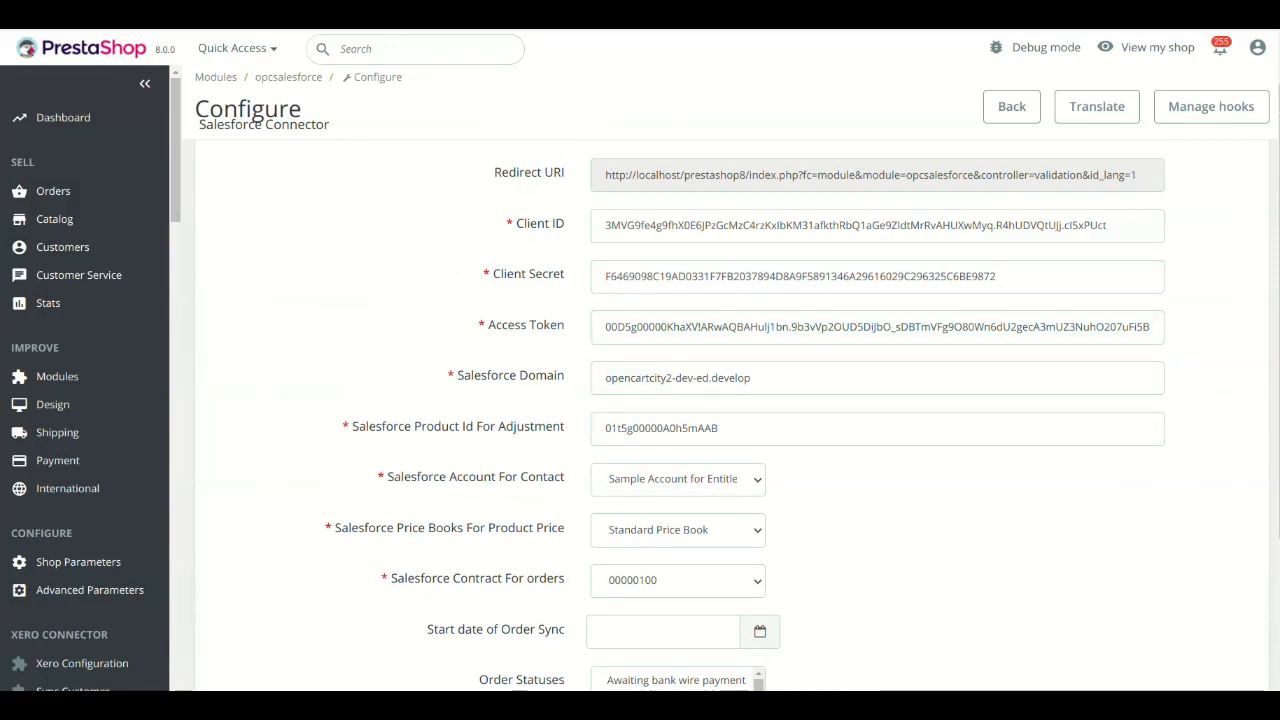
triple_click(652, 327)
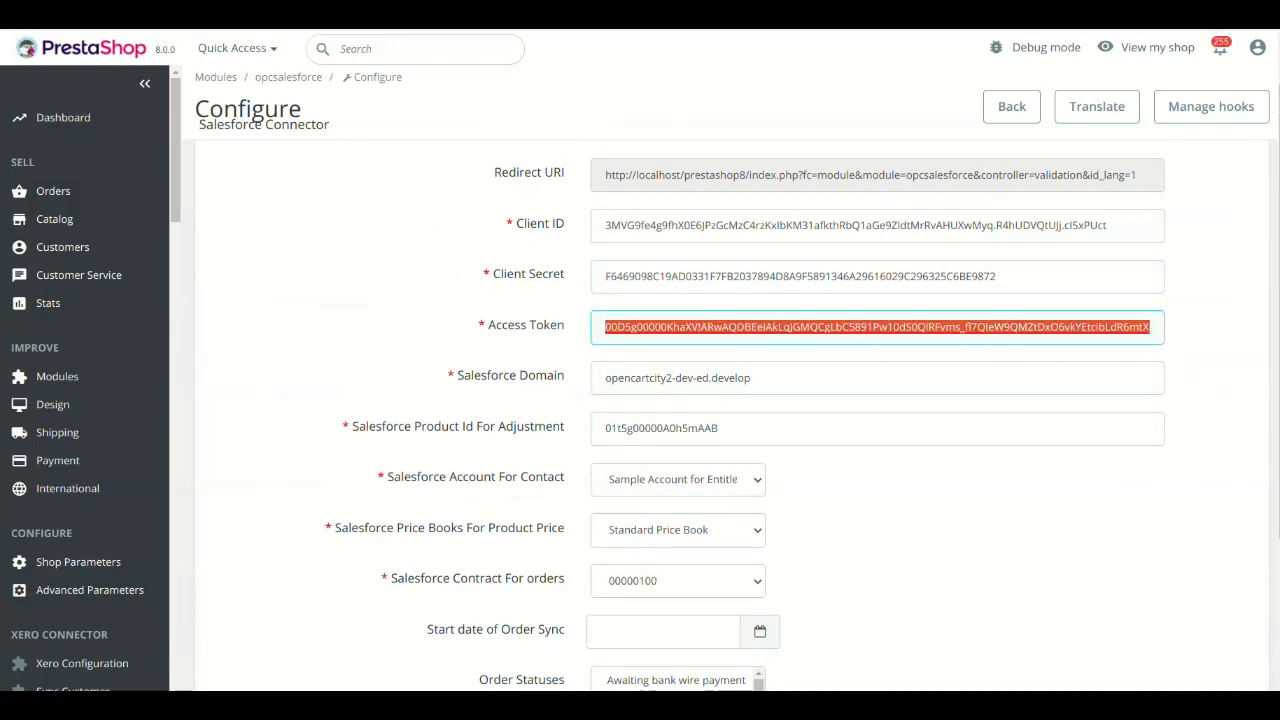
Examine the Salesforce Domain value in the connector settings.
scroll(652, 327, down, 3)
scroll(652, 327, up, 3)
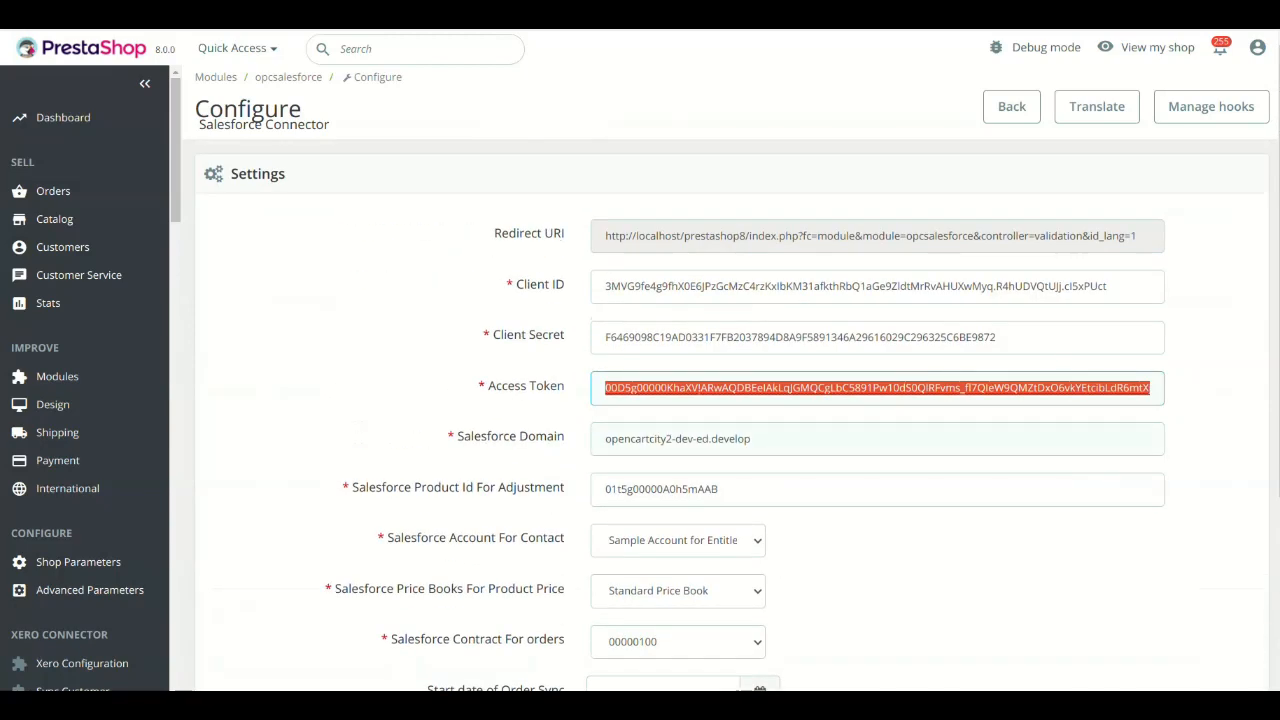
triple_click(731, 439)
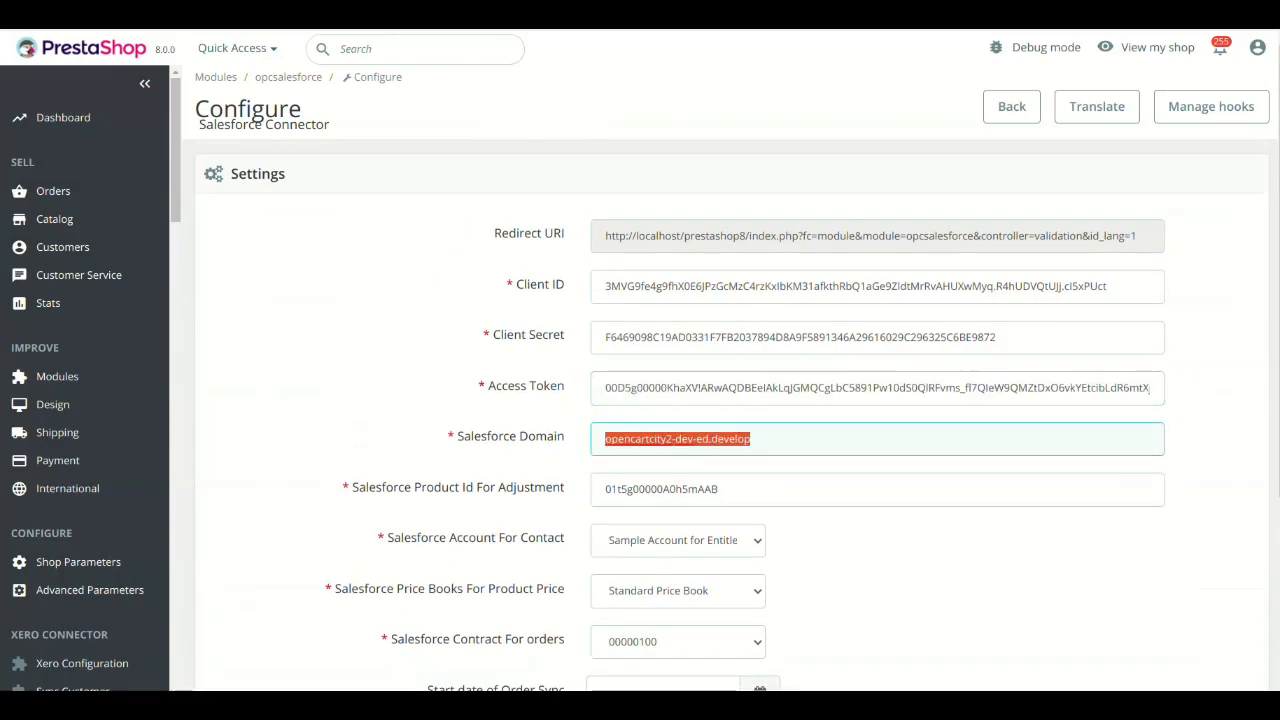
Set Salesforce Account For Contact to United Oil & Gas, Singapore.
scroll(731, 420, down, 1)
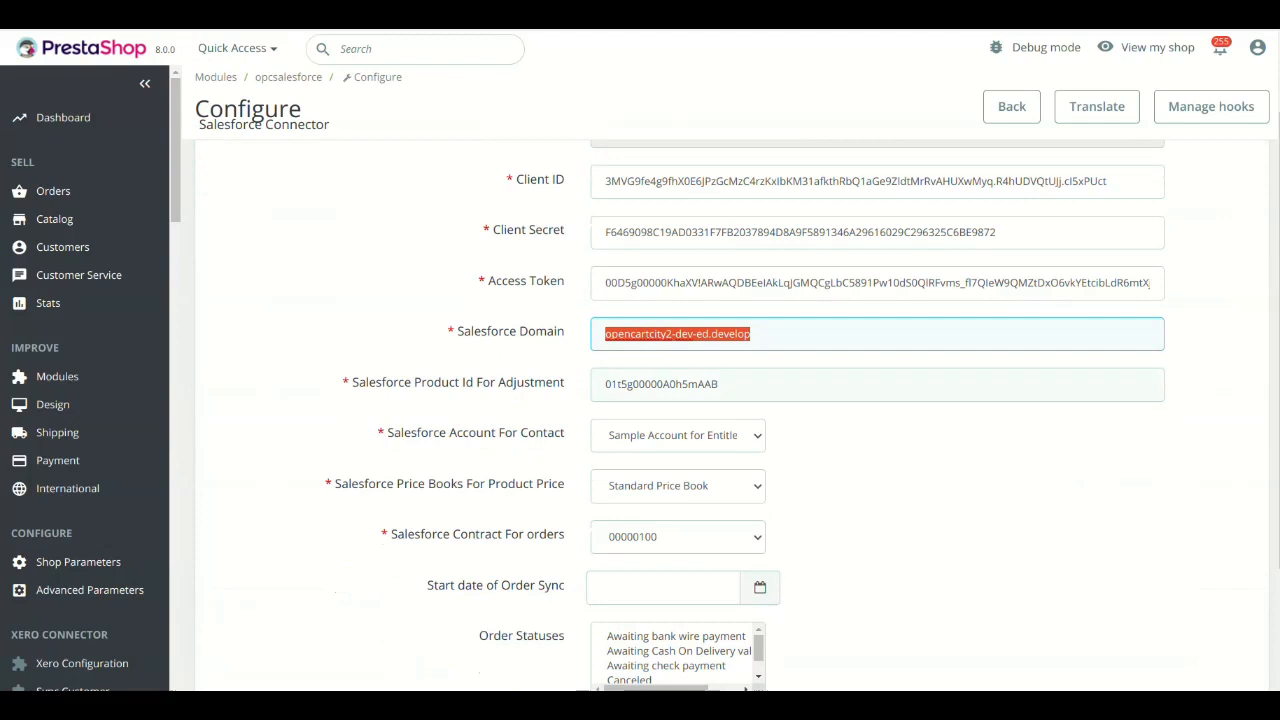
click(678, 435)
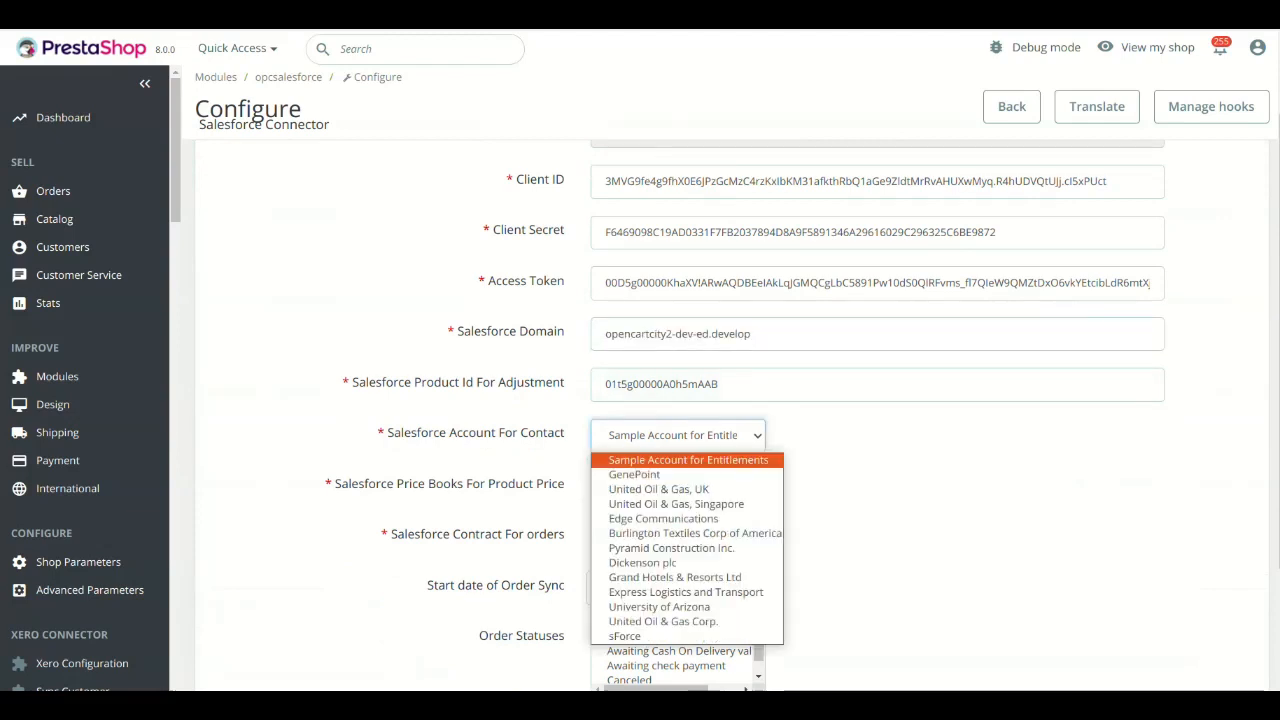
click(672, 497)
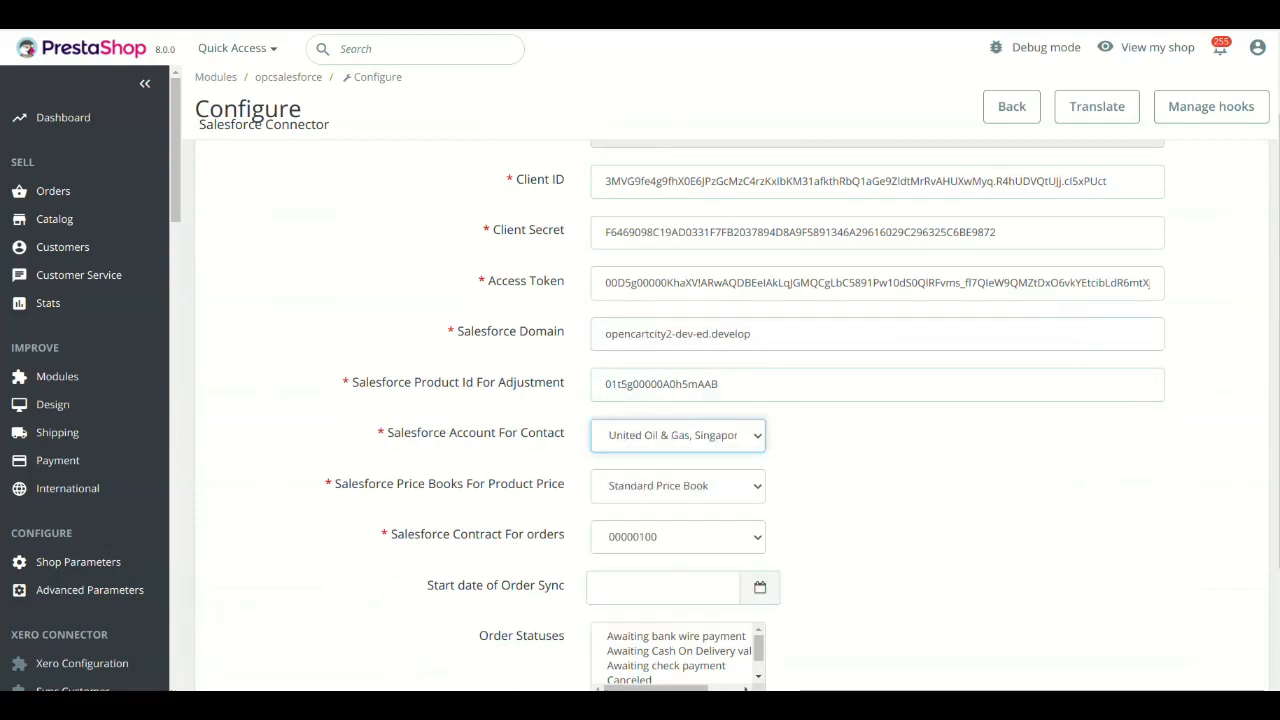
Set Salesforce Price Books For Product Price to Standard Price Book and Salesforce Contract For orders to 00000100.
click(678, 486)
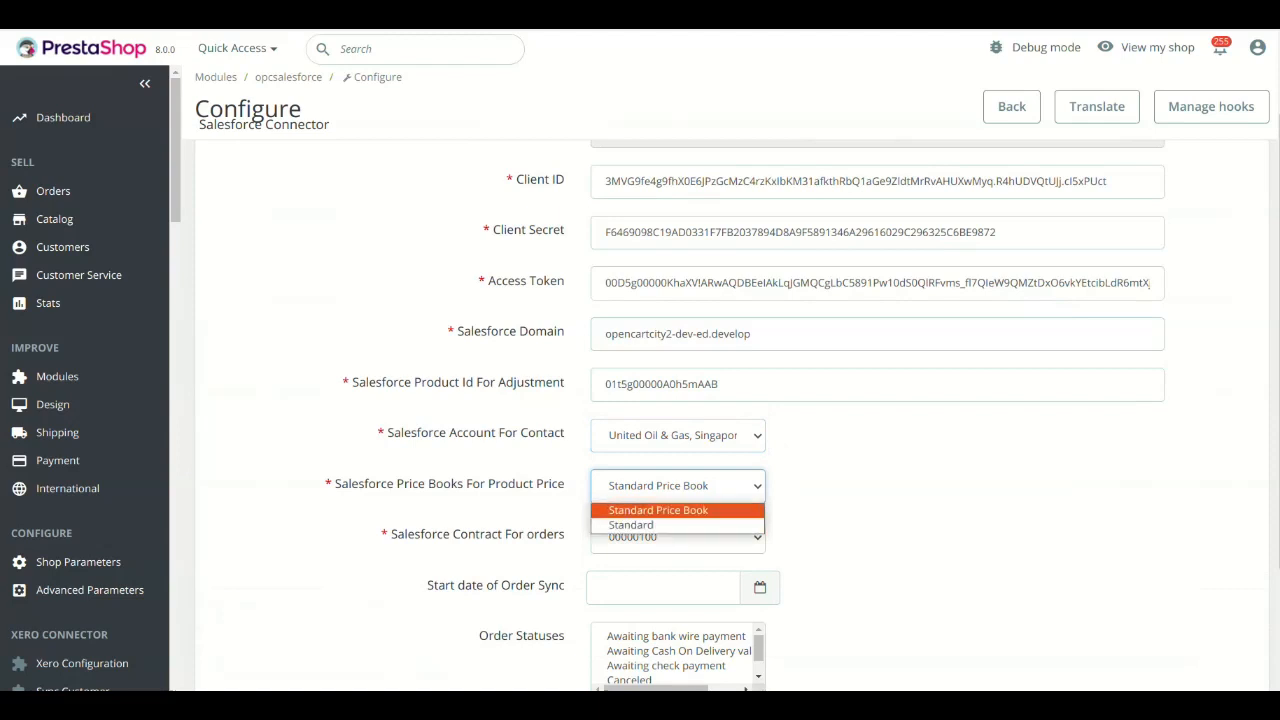
click(658, 510)
scroll(690, 500, down, 1)
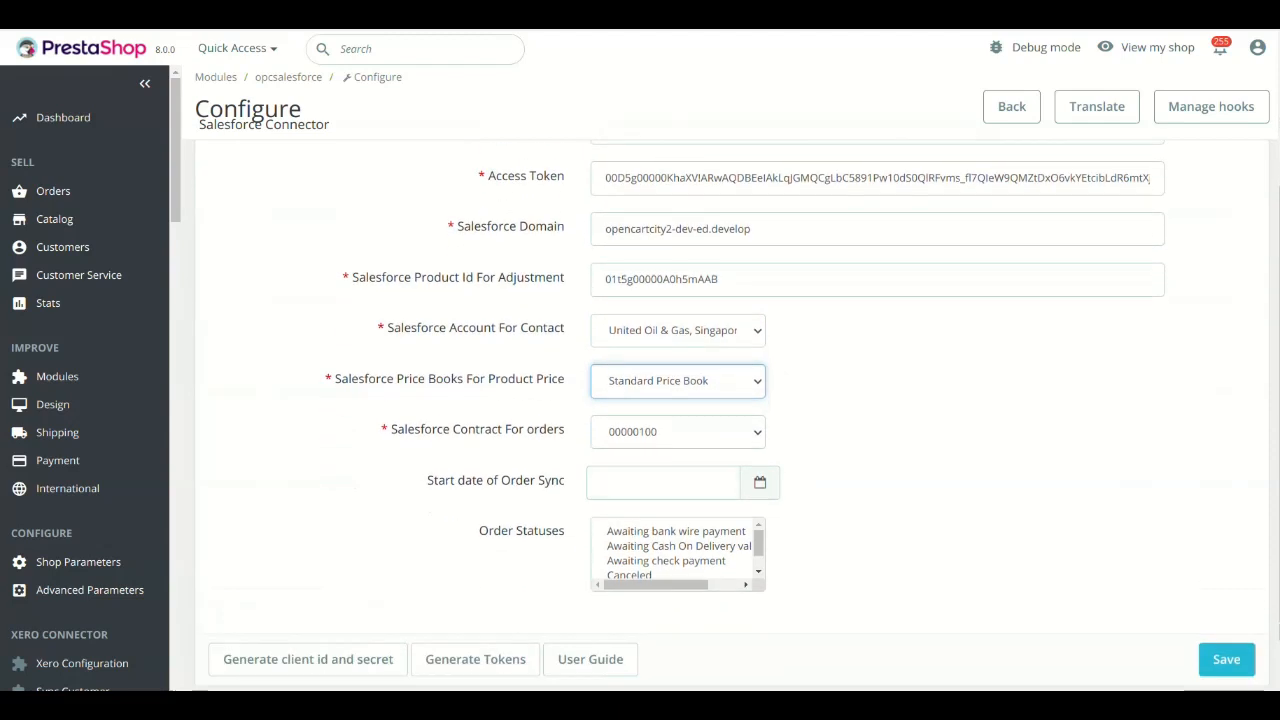
click(678, 432)
click(678, 432)
click(678, 432)
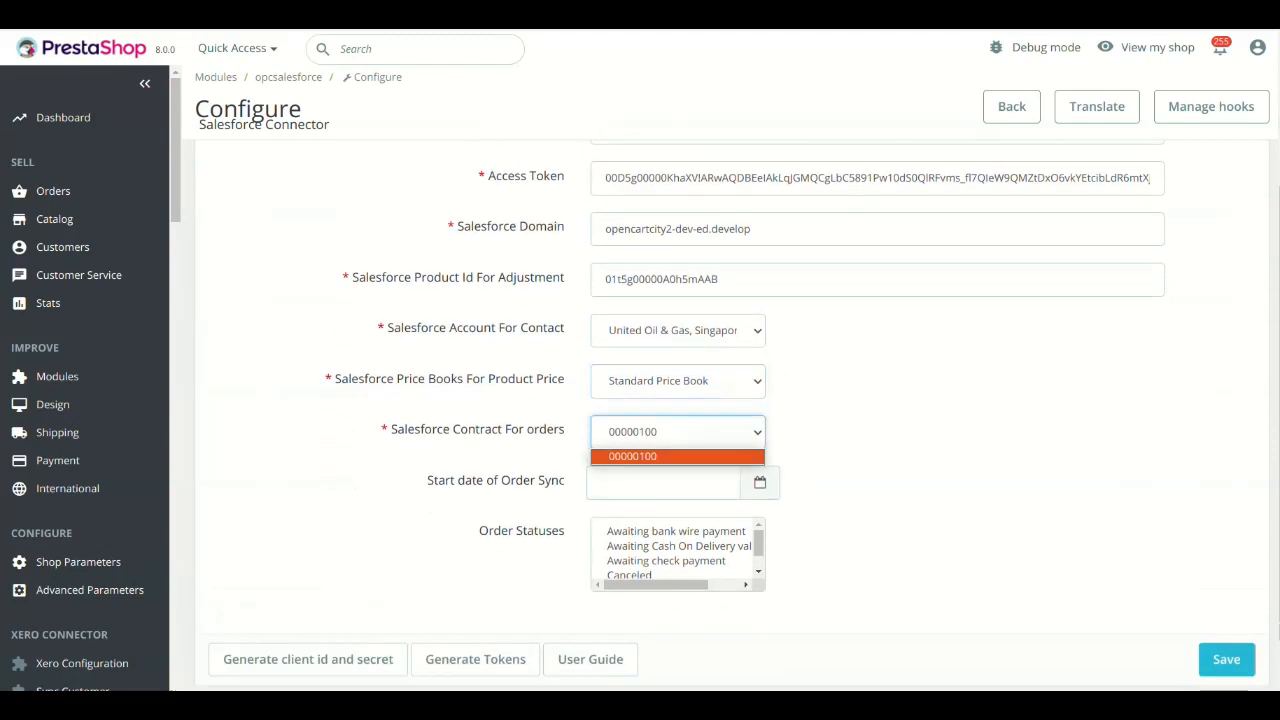
click(678, 432)
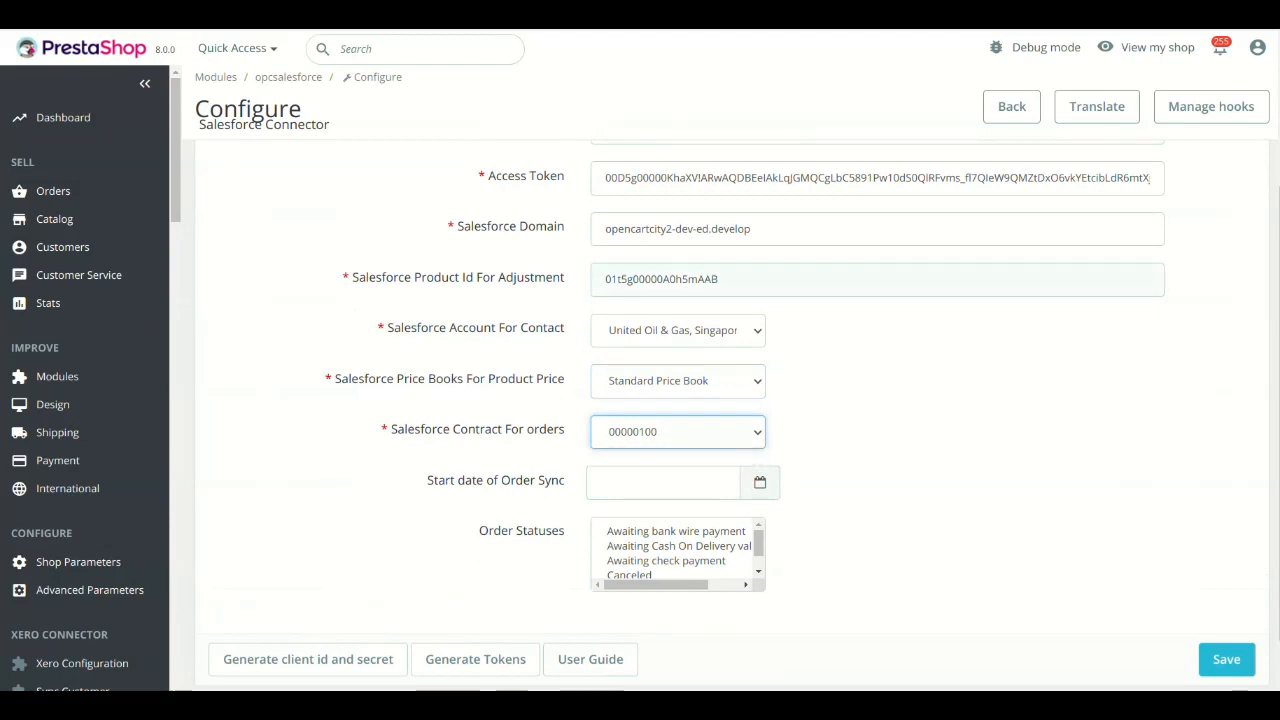
Examine the Salesforce Product Id For Adjustment setting and highlight its value.
double_click(436, 278)
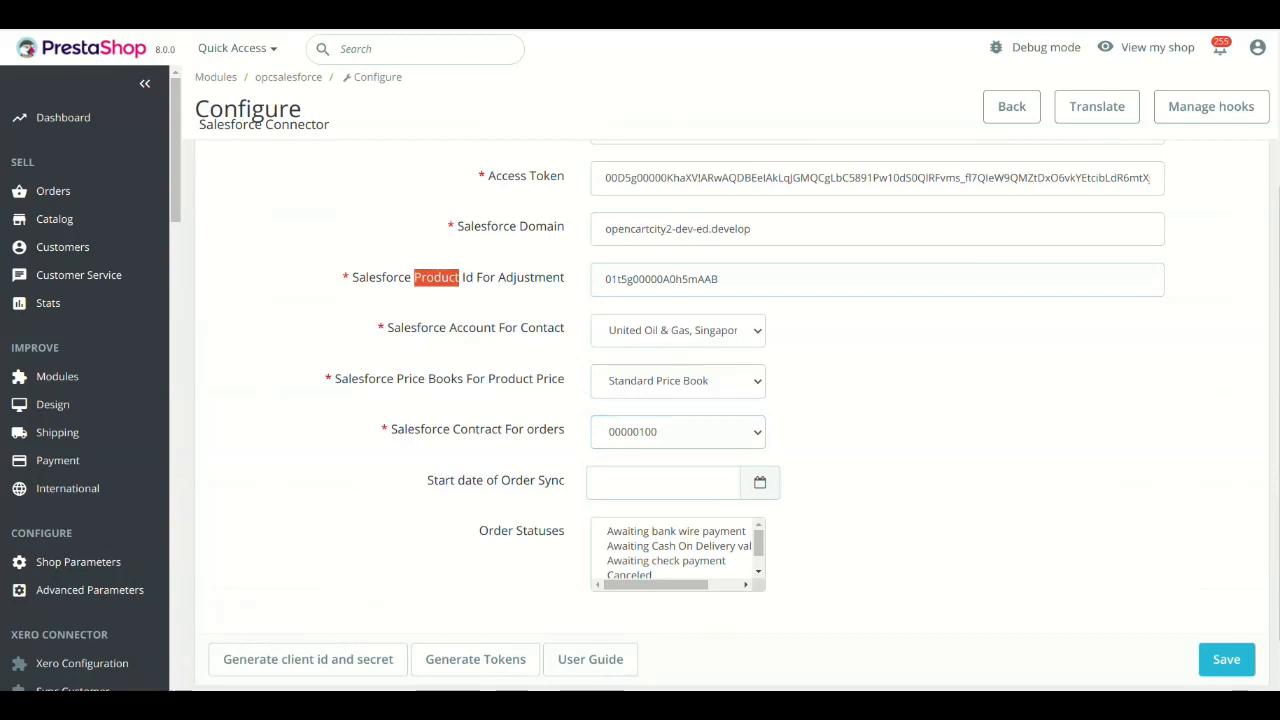
triple_click(475, 278)
double_click(716, 280)
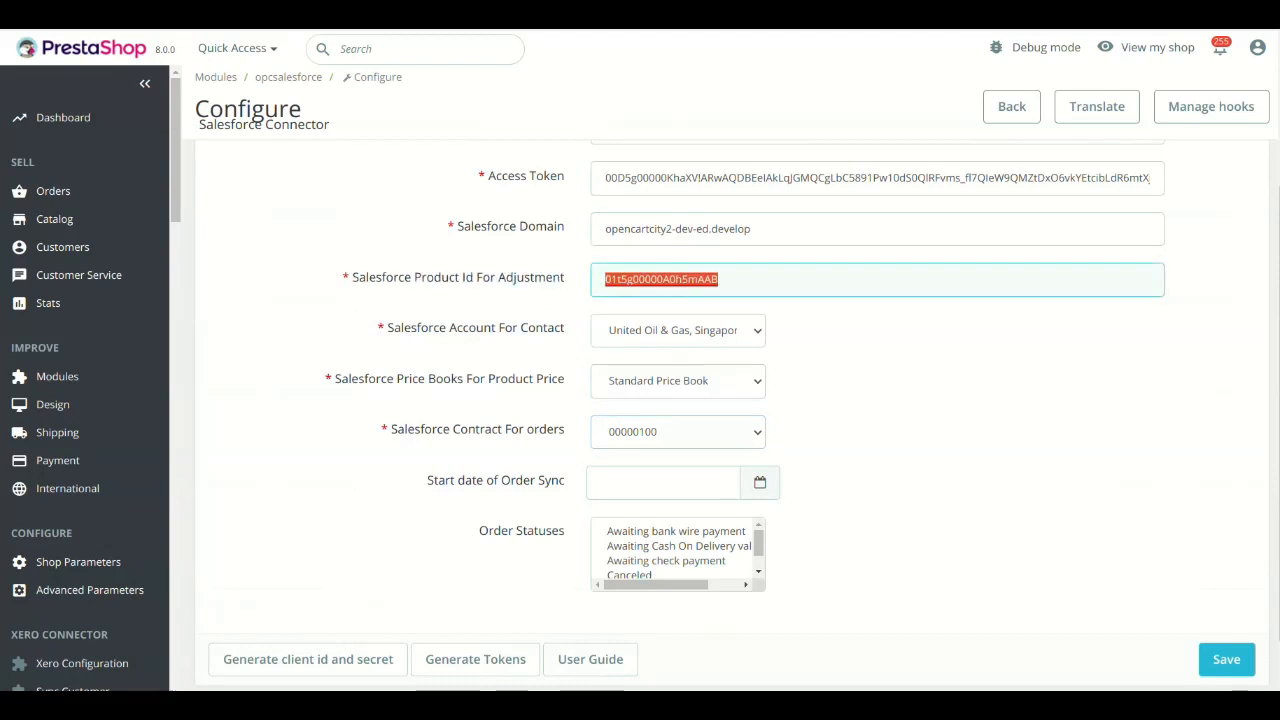
click(718, 280)
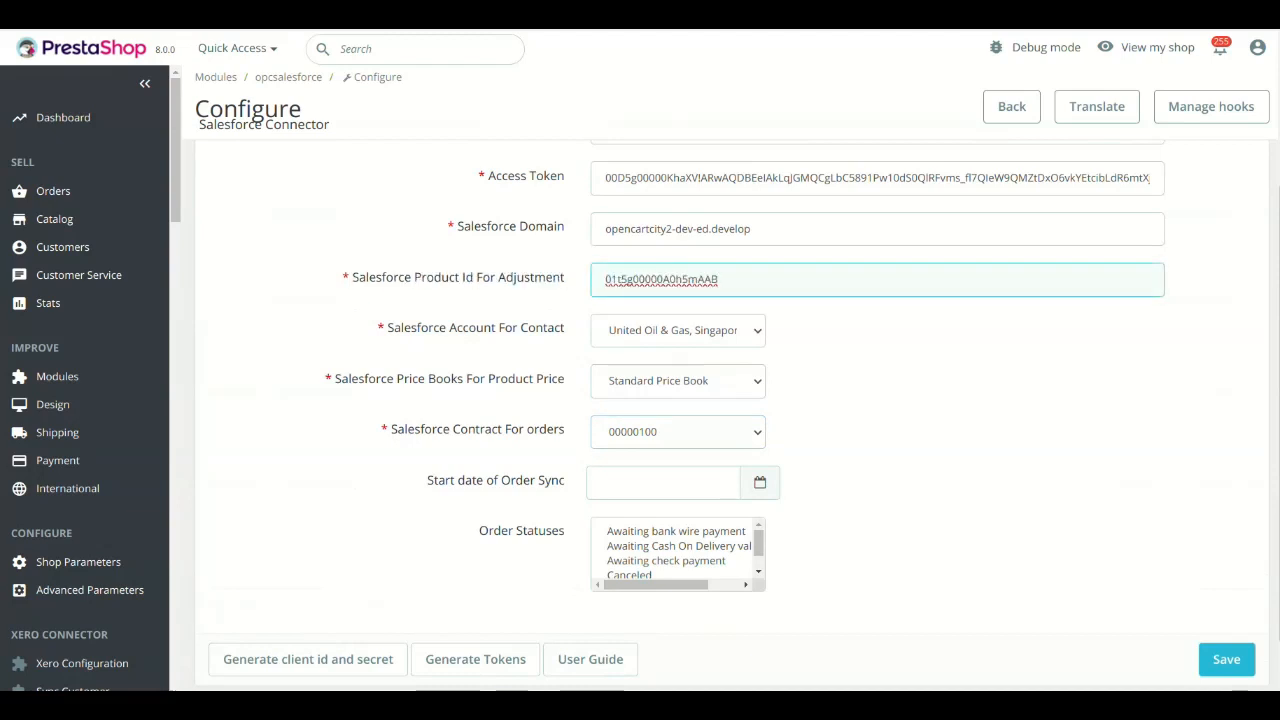
click(900, 356)
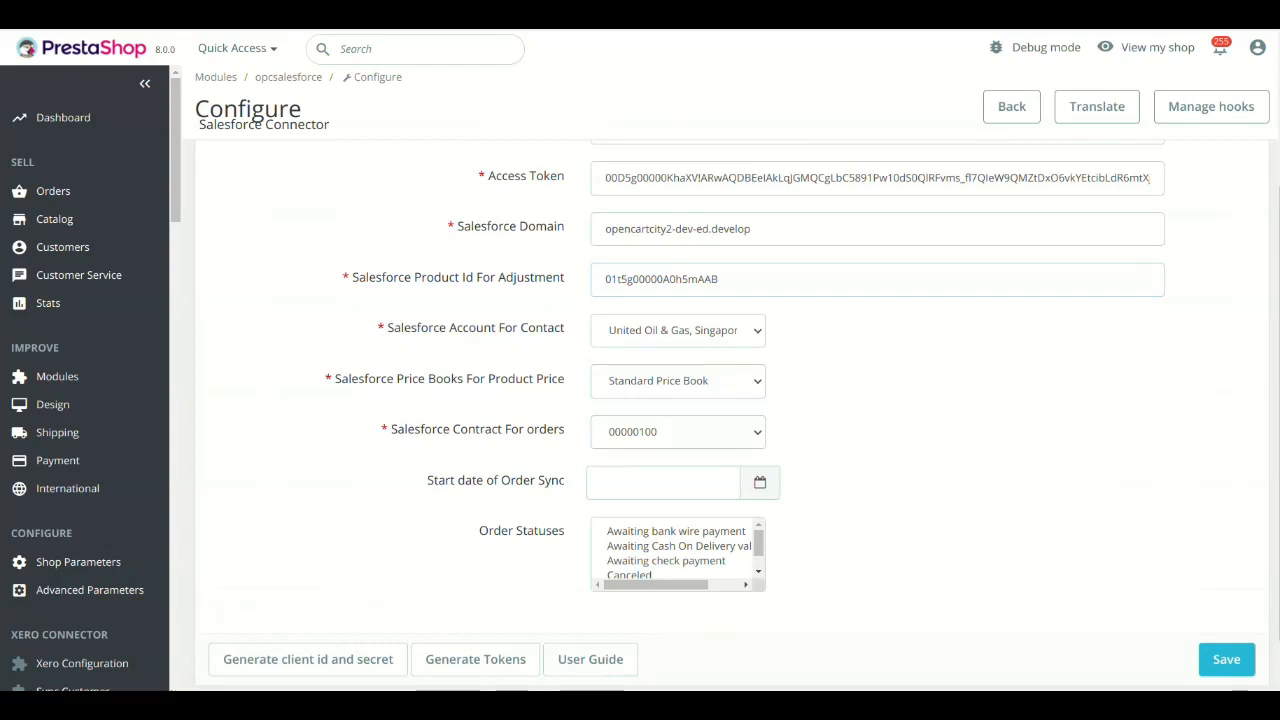
double_click(688, 280)
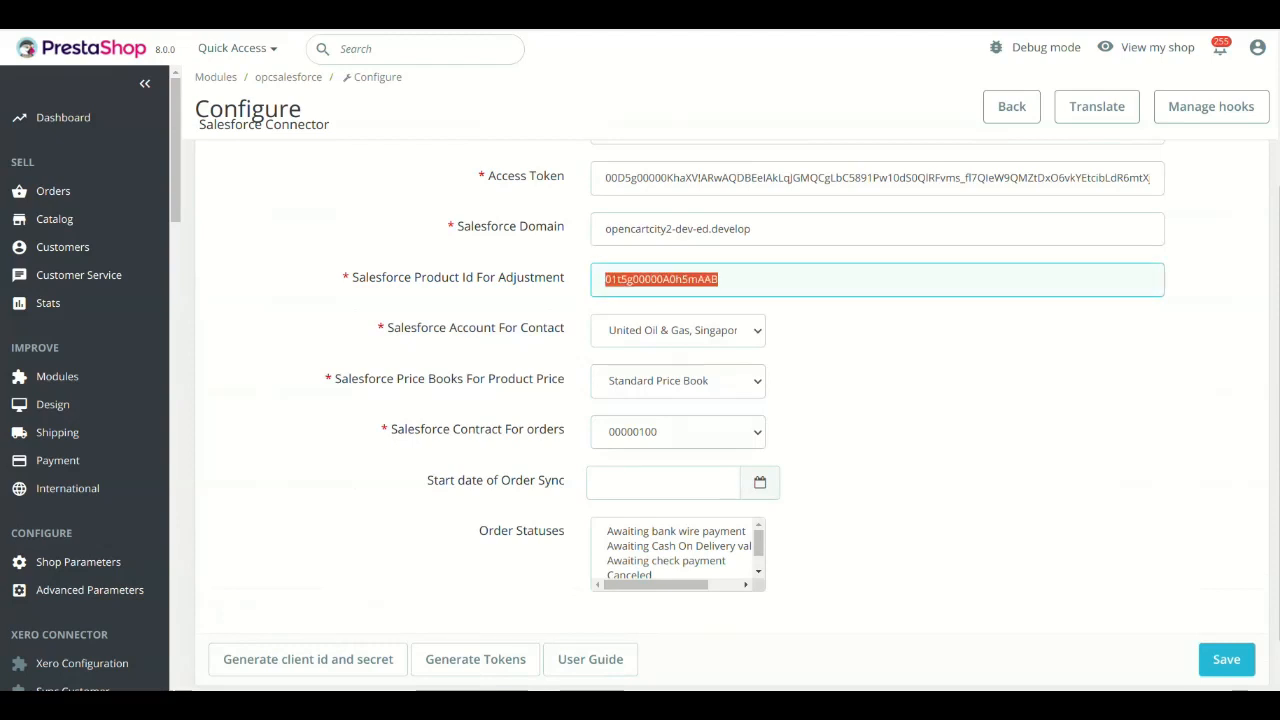
click(900, 356)
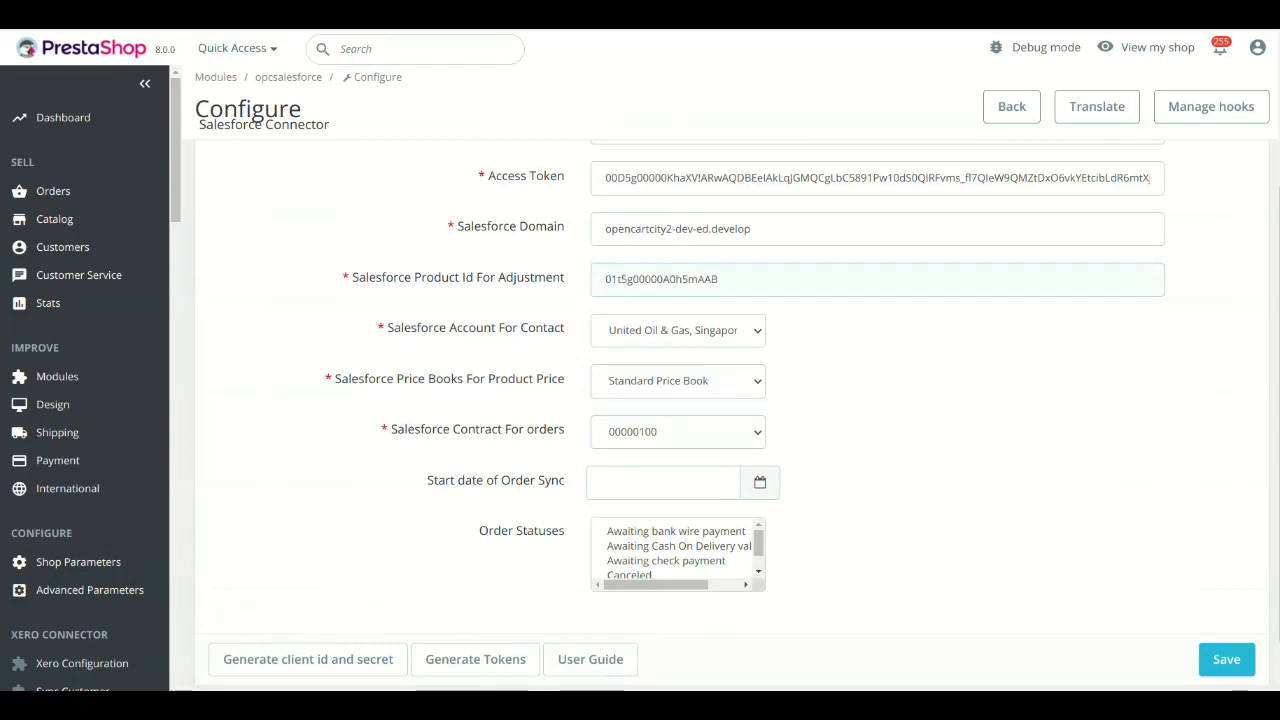
double_click(688, 280)
click(900, 356)
Examine the date choices for Start date of Order Sync and the available Order Statuses without choosing any.
click(663, 483)
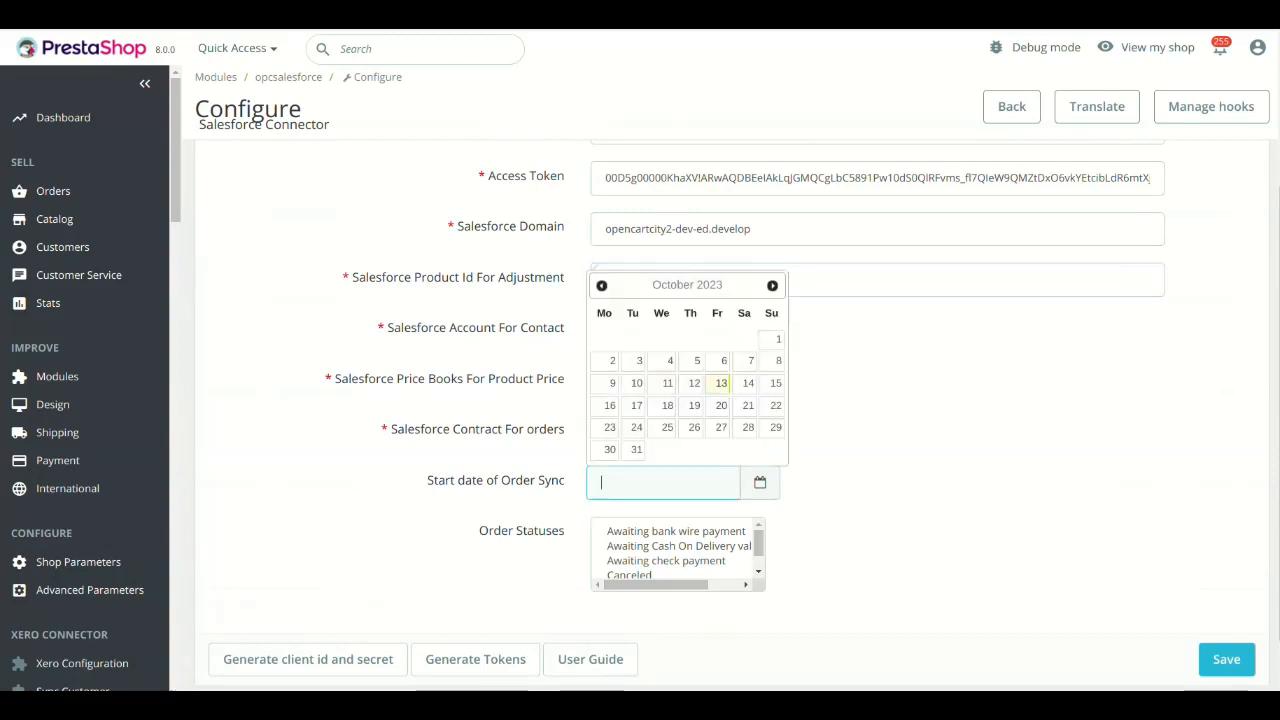
triple_click(496, 481)
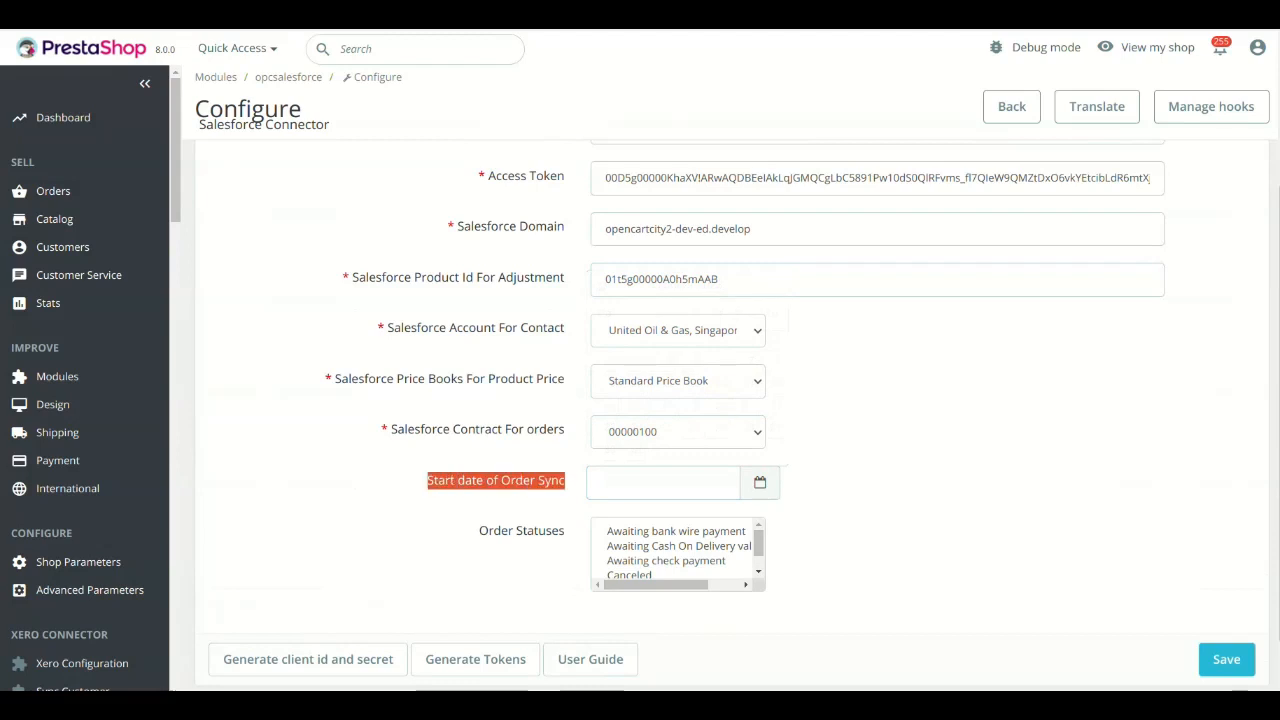
click(663, 483)
click(663, 483)
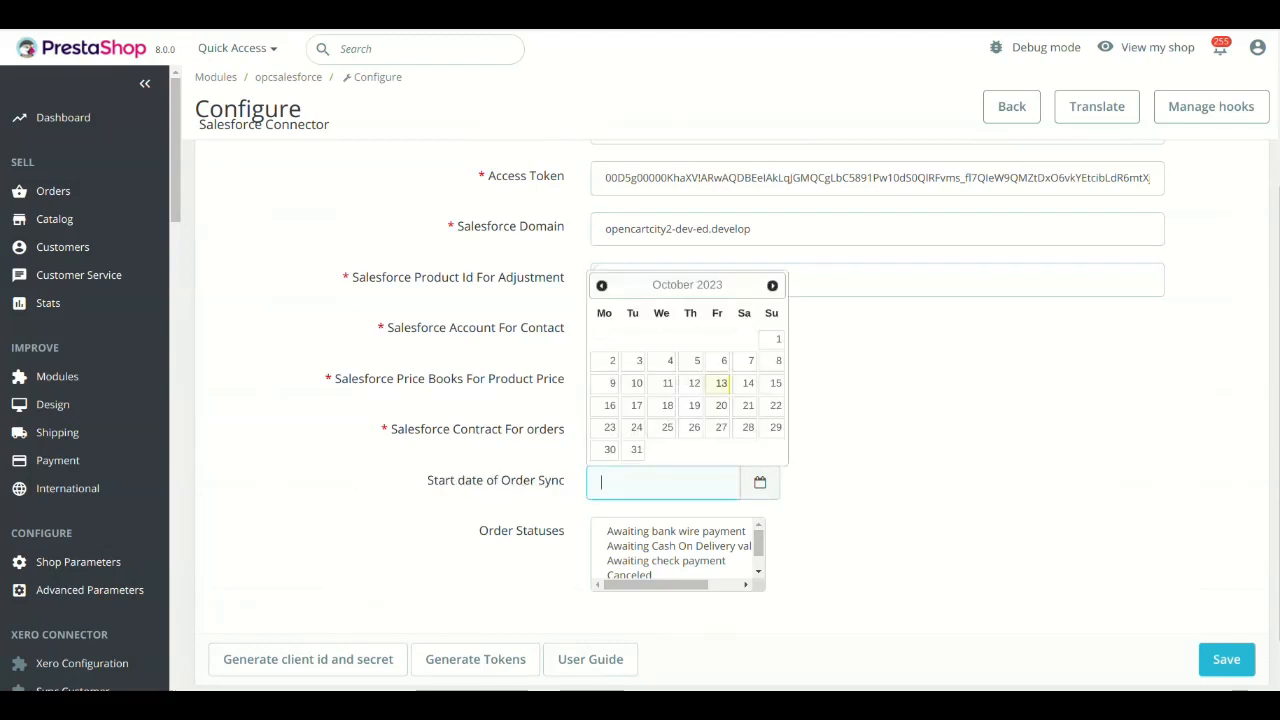
click(880, 484)
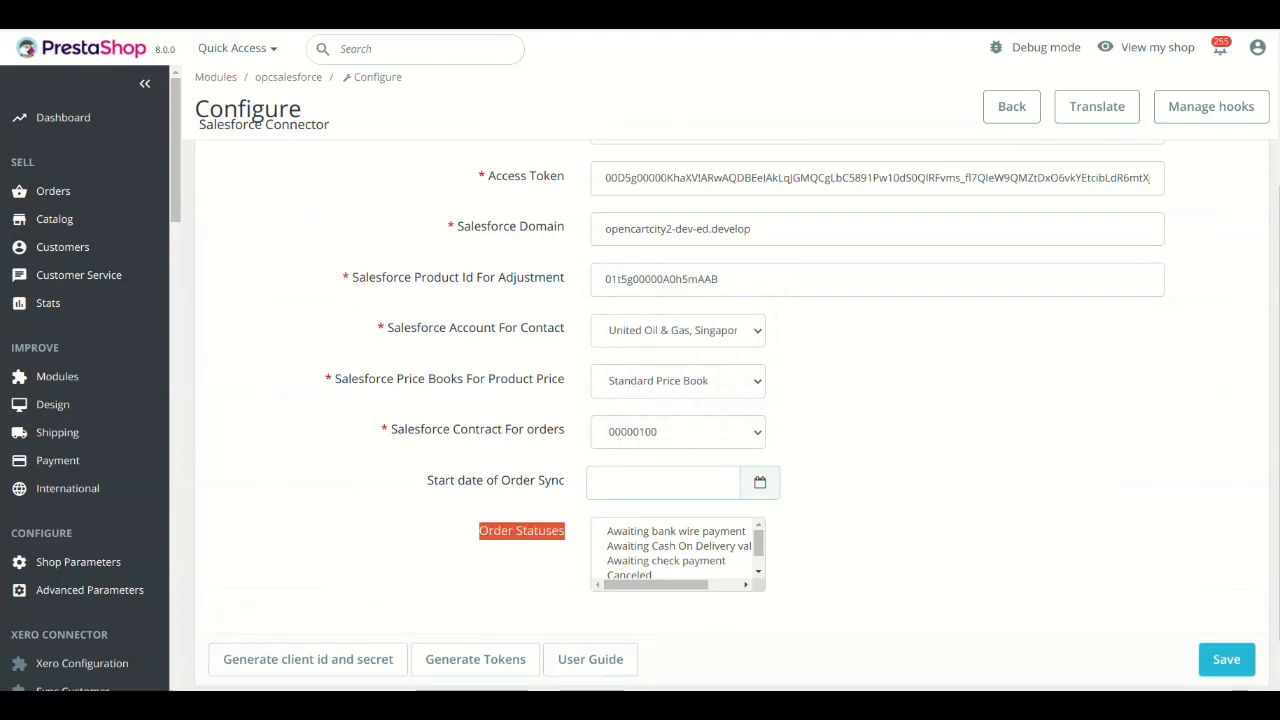
scroll(730, 400, down, 1)
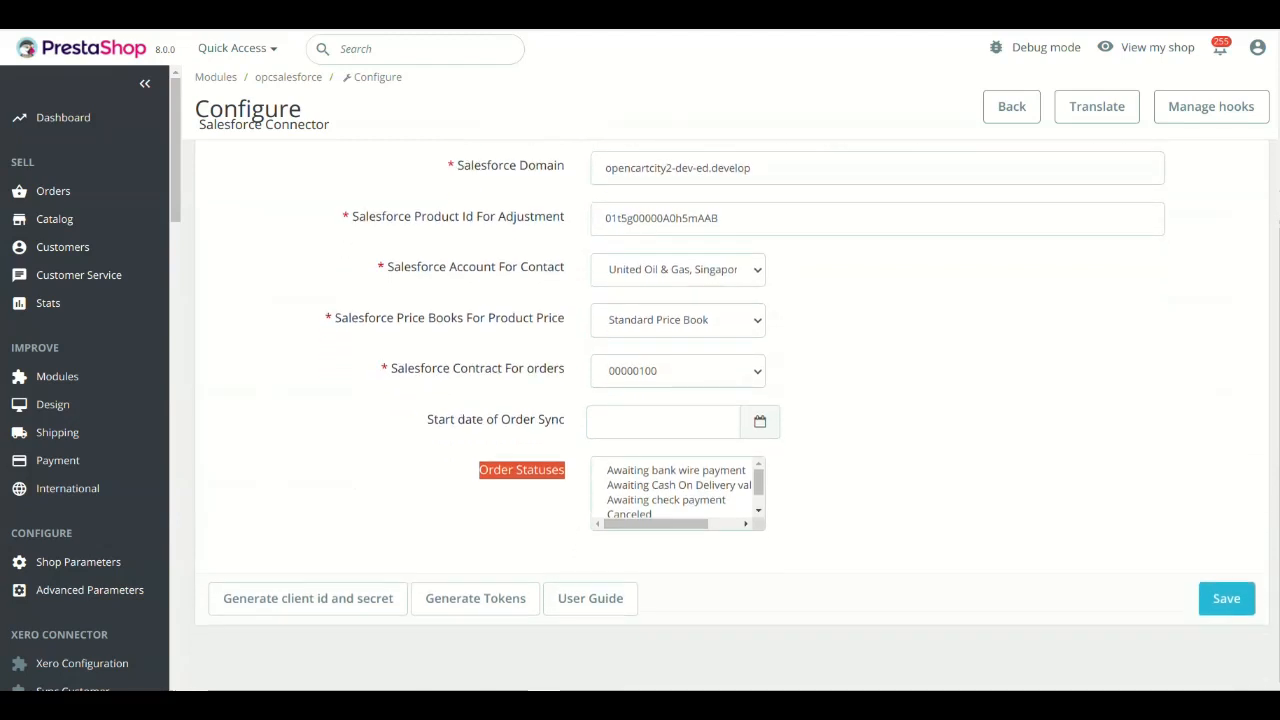
mouse_move(758, 482)
mouse_down()
mouse_move(758, 496)
mouse_move(758, 480)
mouse_up()
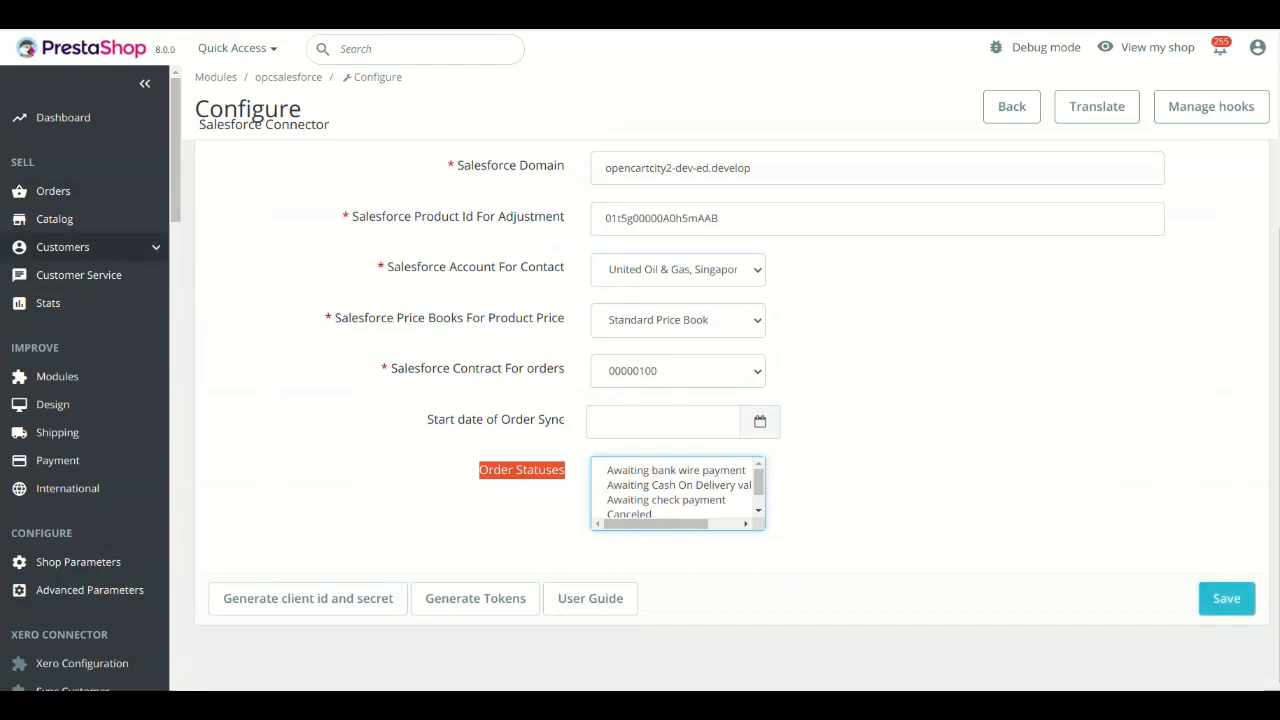
Open the Salesforce connector's Sync Customer list and look over the PrestaShop customer IDs.
scroll(85, 400, down, 2)
scroll(85, 400, down, 10)
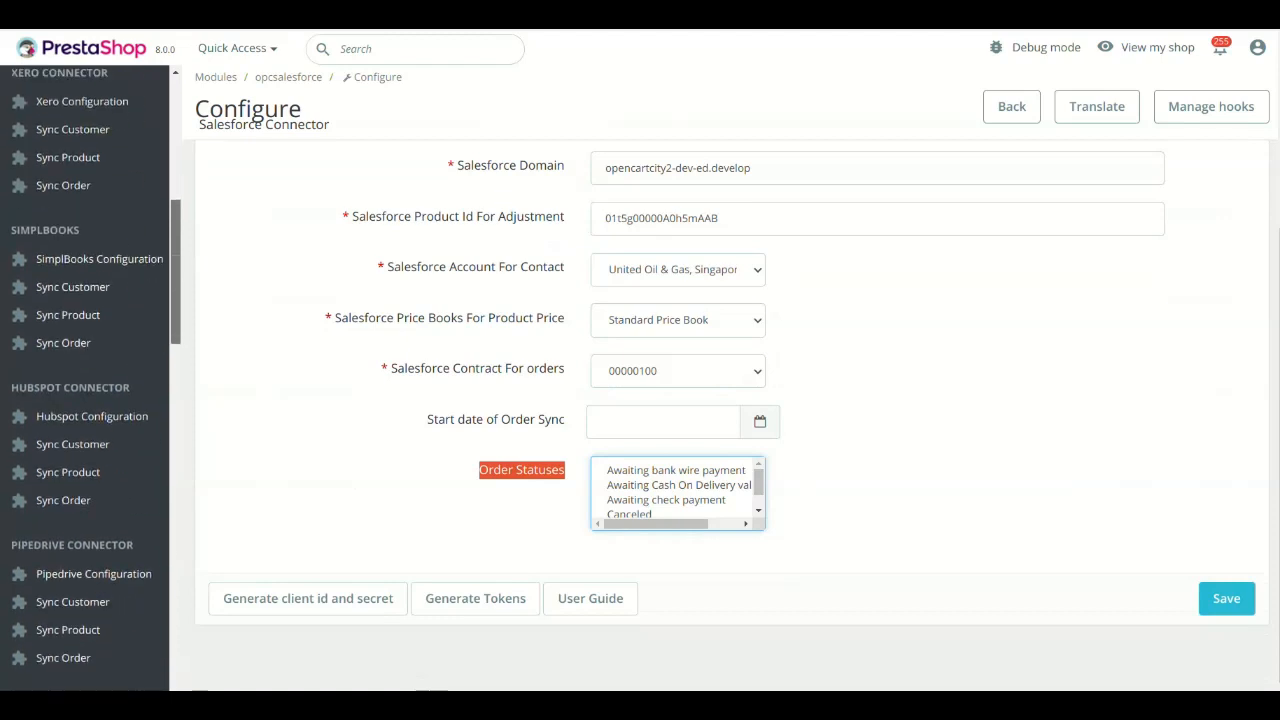
scroll(68, 606, down, 8)
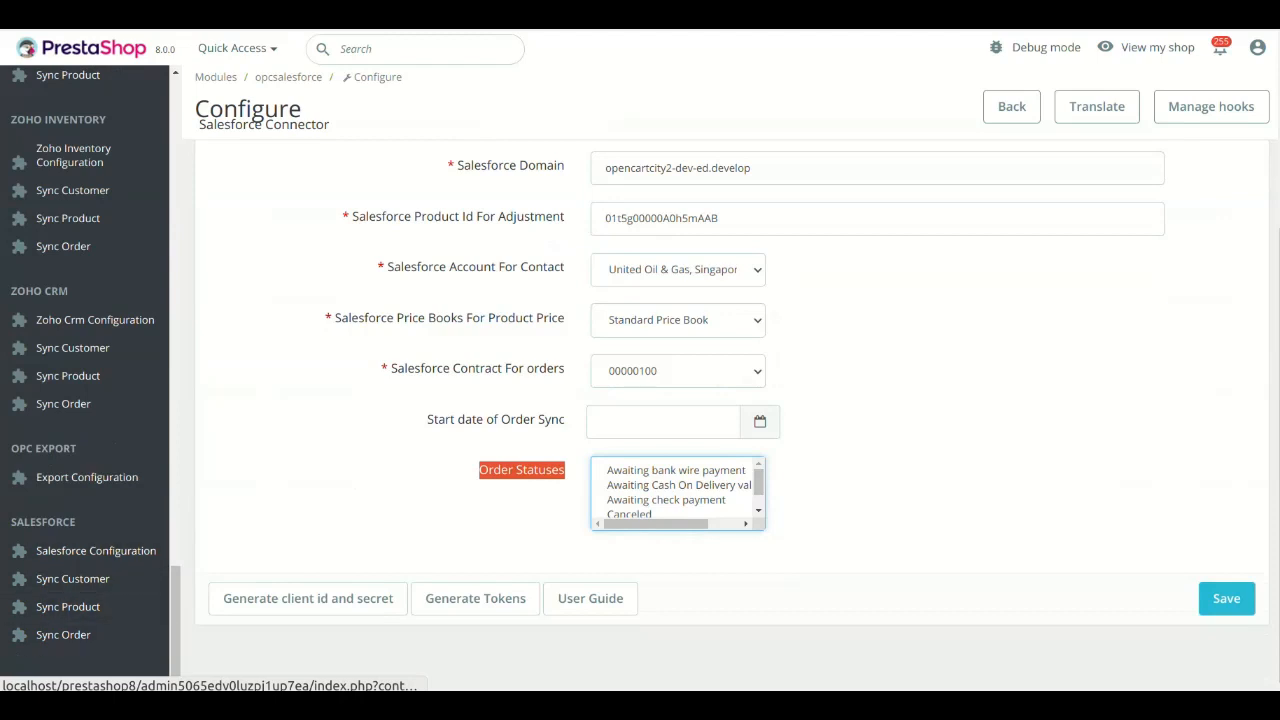
scroll(73, 545, down, 1)
click(73, 543)
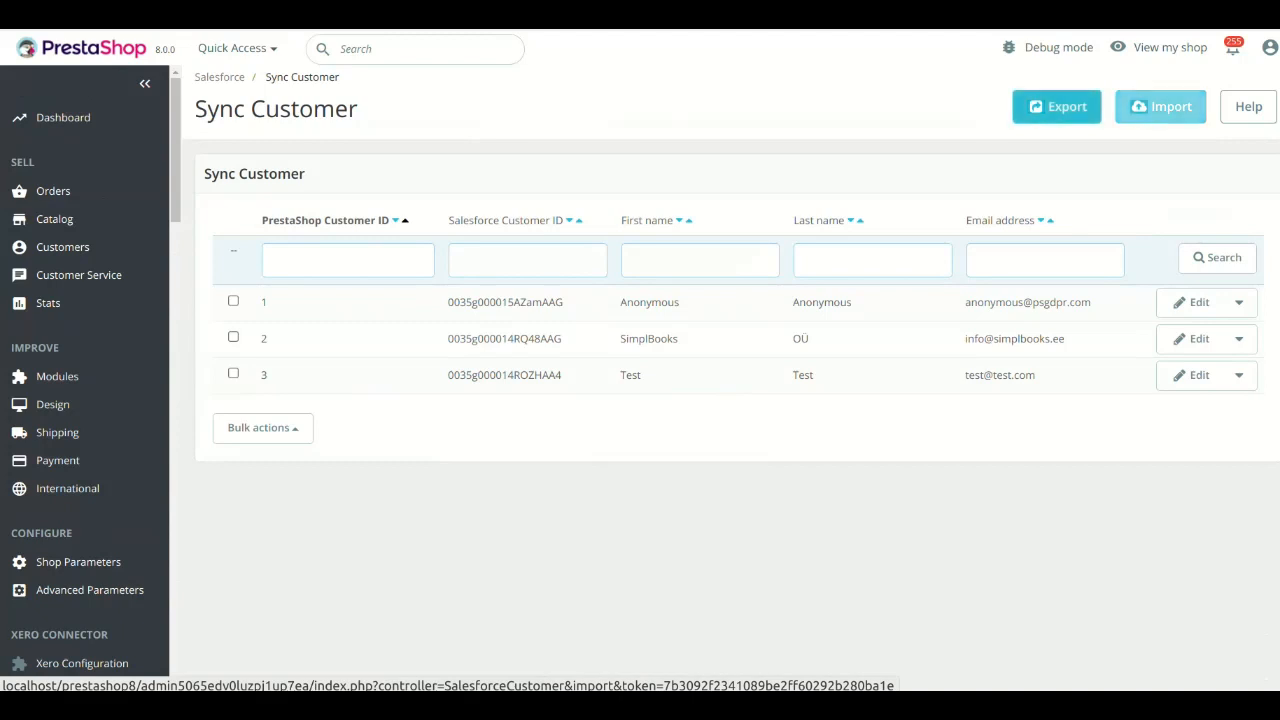
drag(261, 302, 272, 376)
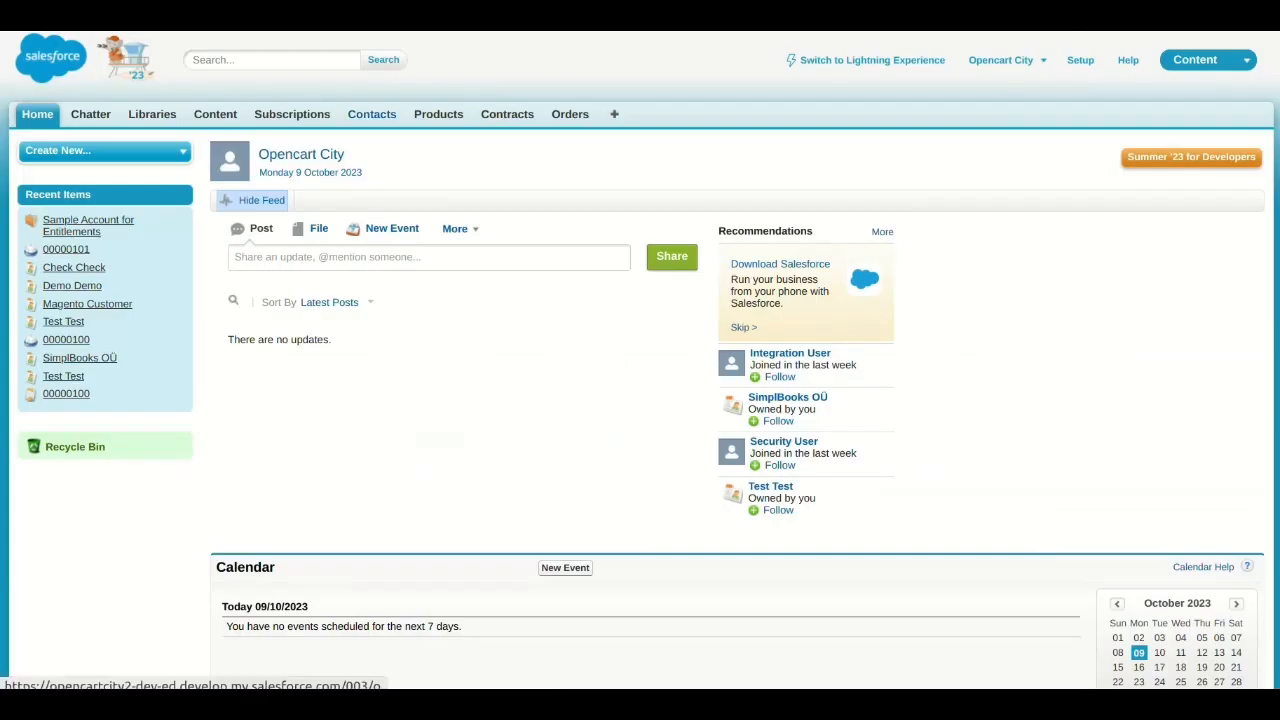
Switch to Salesforce and view the recent contacts.
click(371, 114)
scroll(640, 360, down, 2)
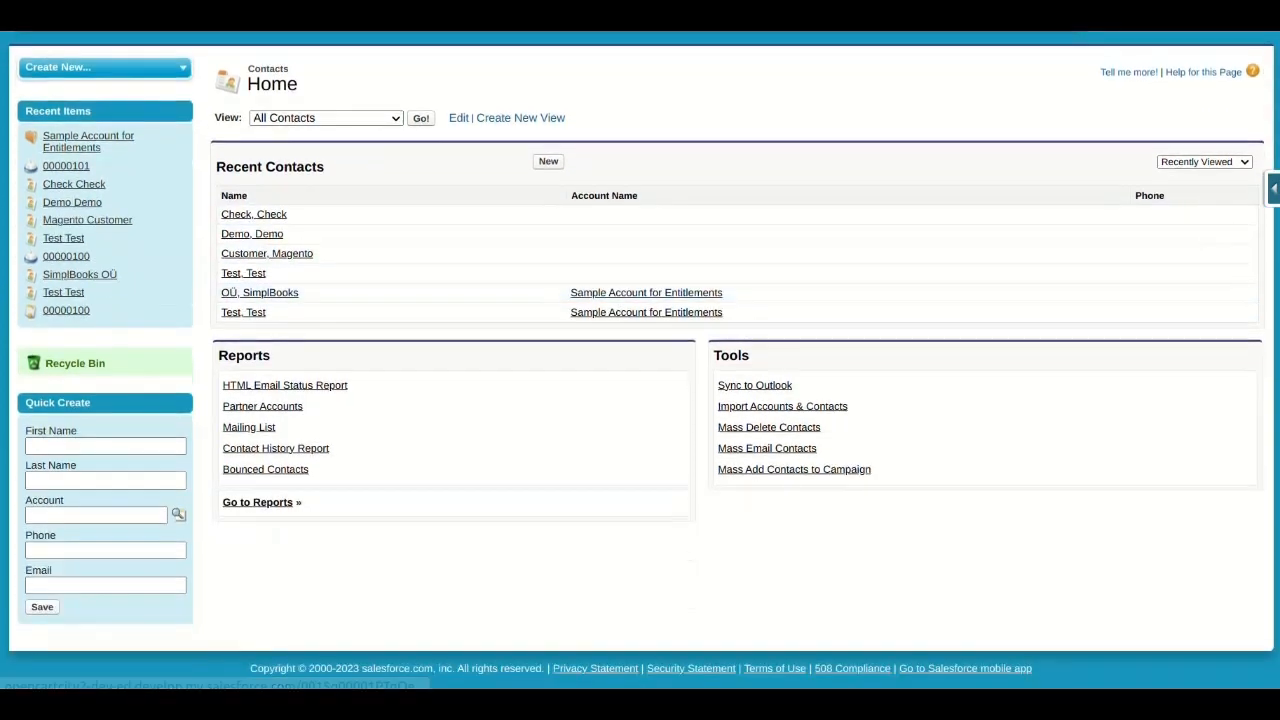
scroll(640, 360, up, 2)
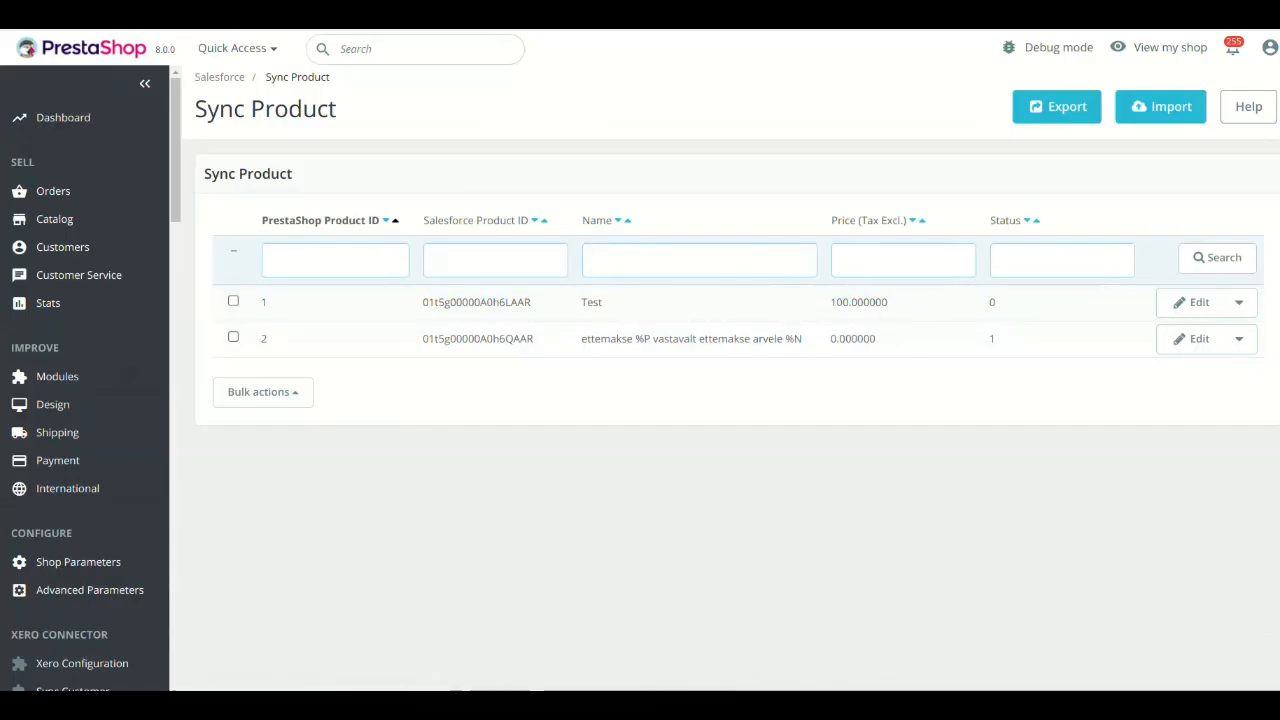
Switch to PrestaShop and open the Salesforce connector's Sync Order list from the Sync Product page.
scroll(85, 450, down, 15)
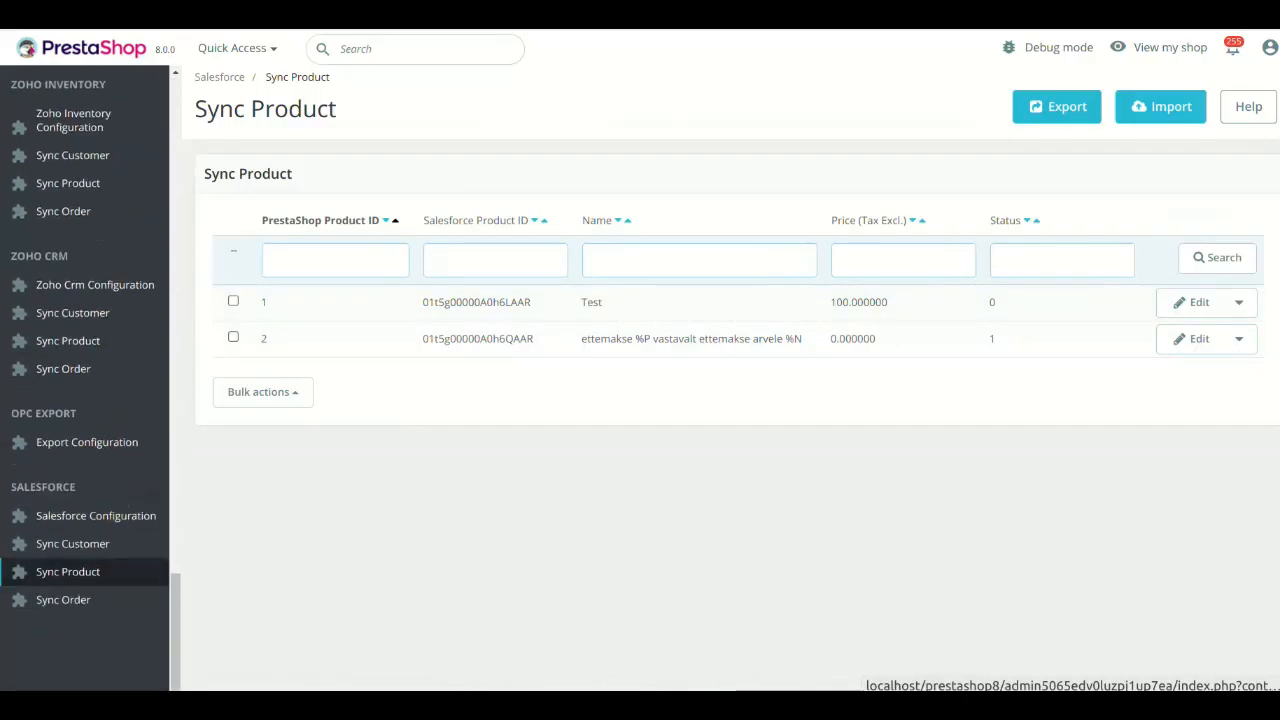
click(63, 599)
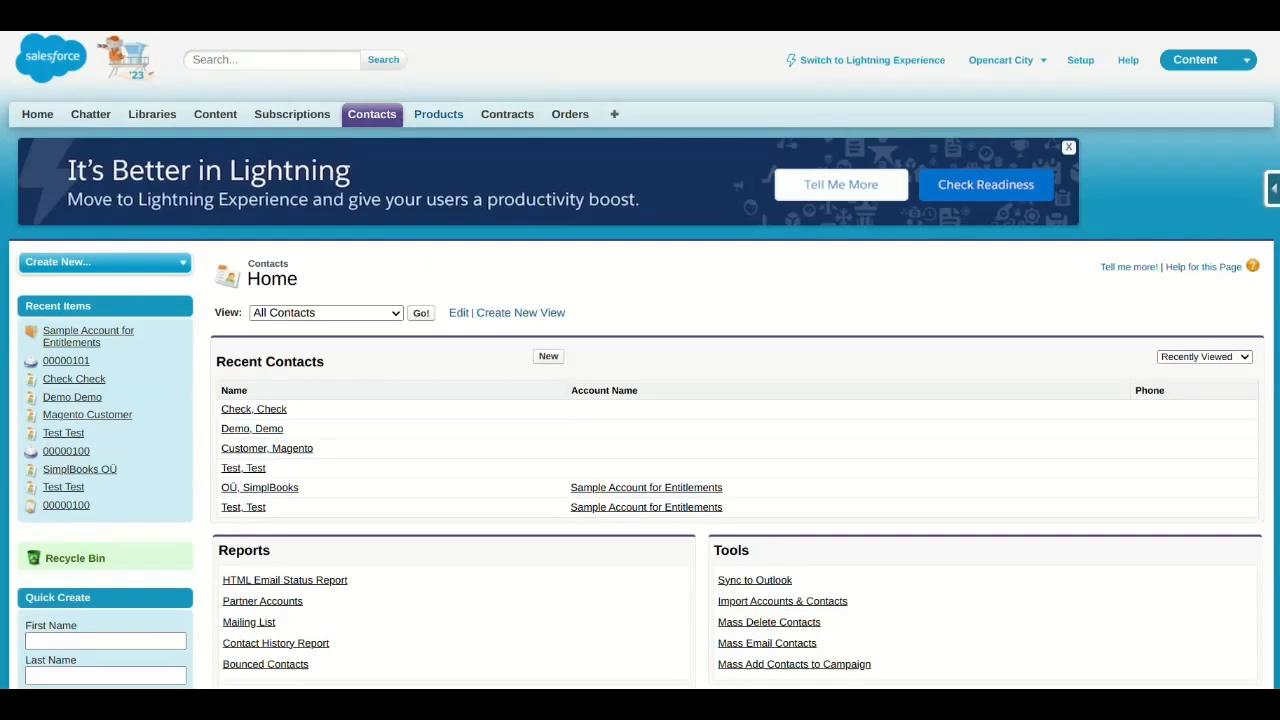
Switch to Salesforce, look through the recent products, and open the Orders page.
click(438, 115)
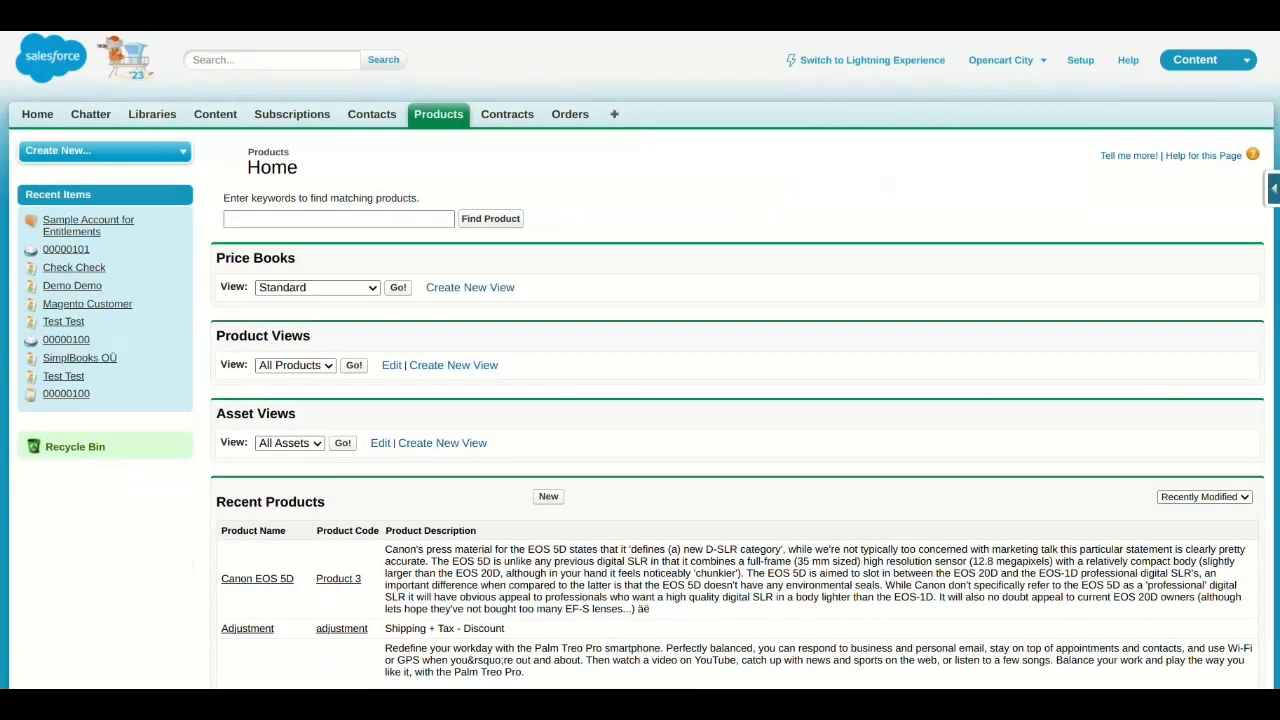
scroll(640, 400, down, 12)
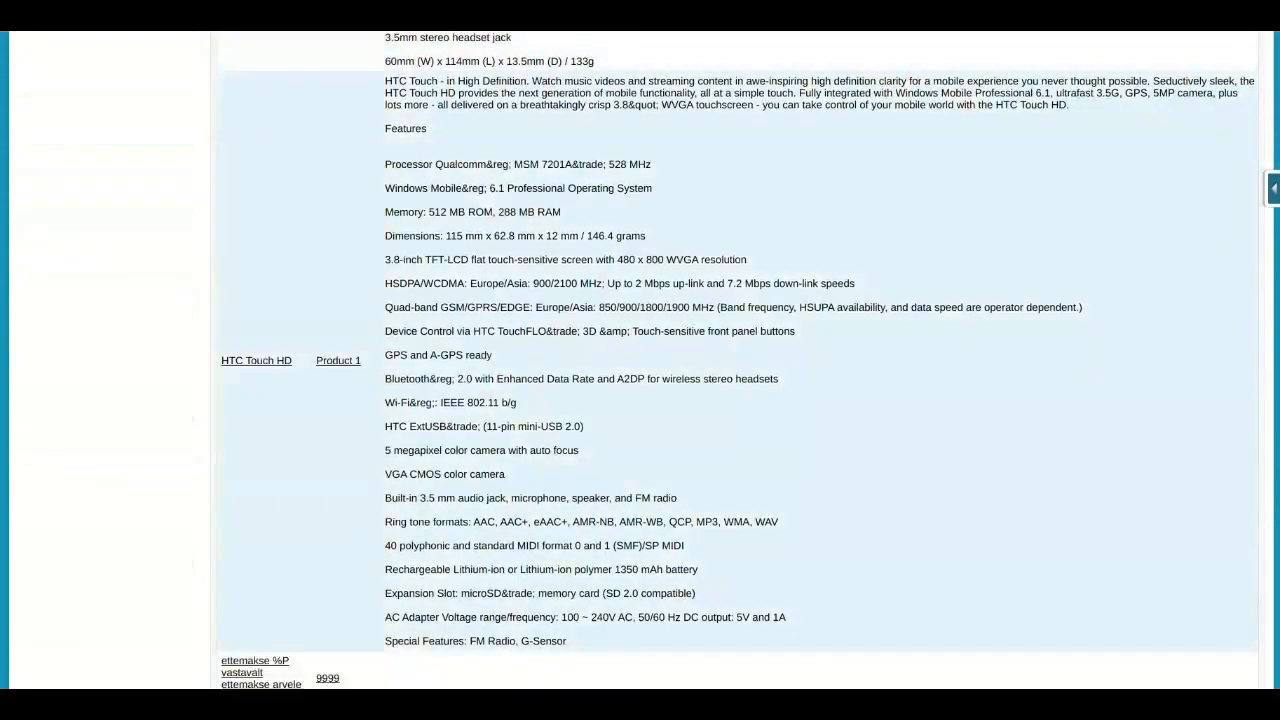
scroll(640, 400, up, 4)
scroll(640, 400, down, 4)
scroll(640, 400, up, 10)
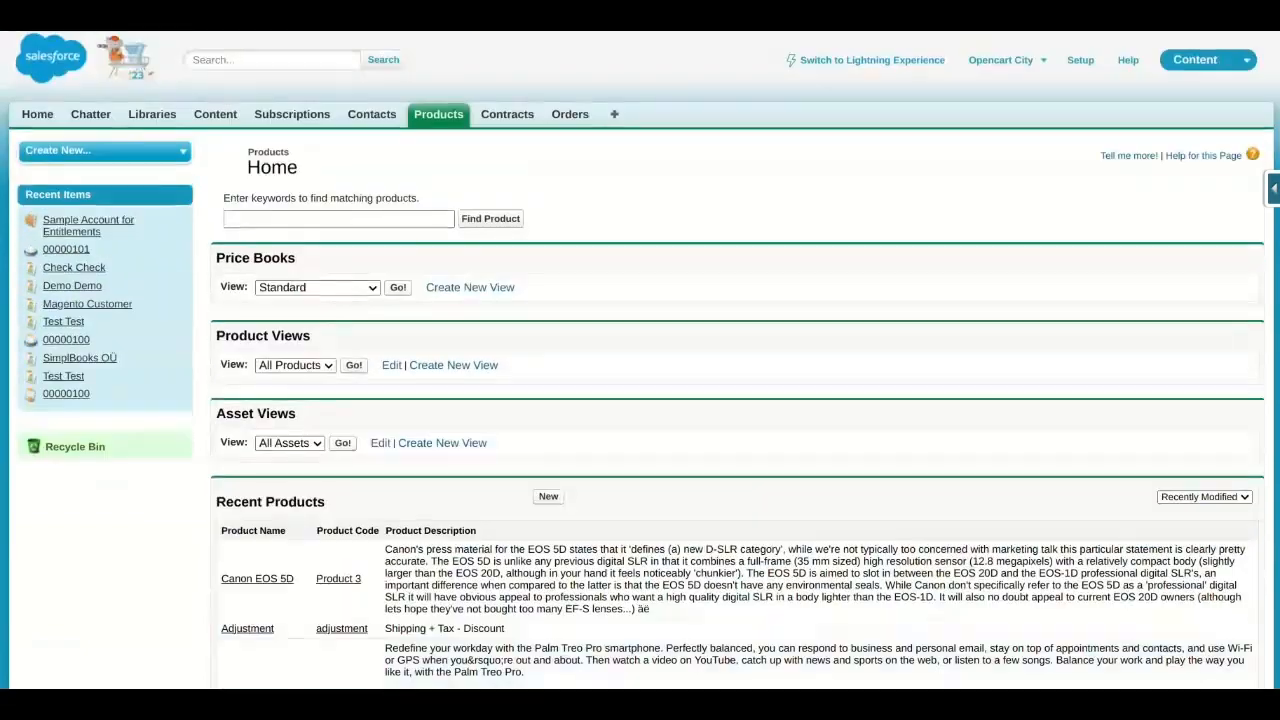
click(570, 114)
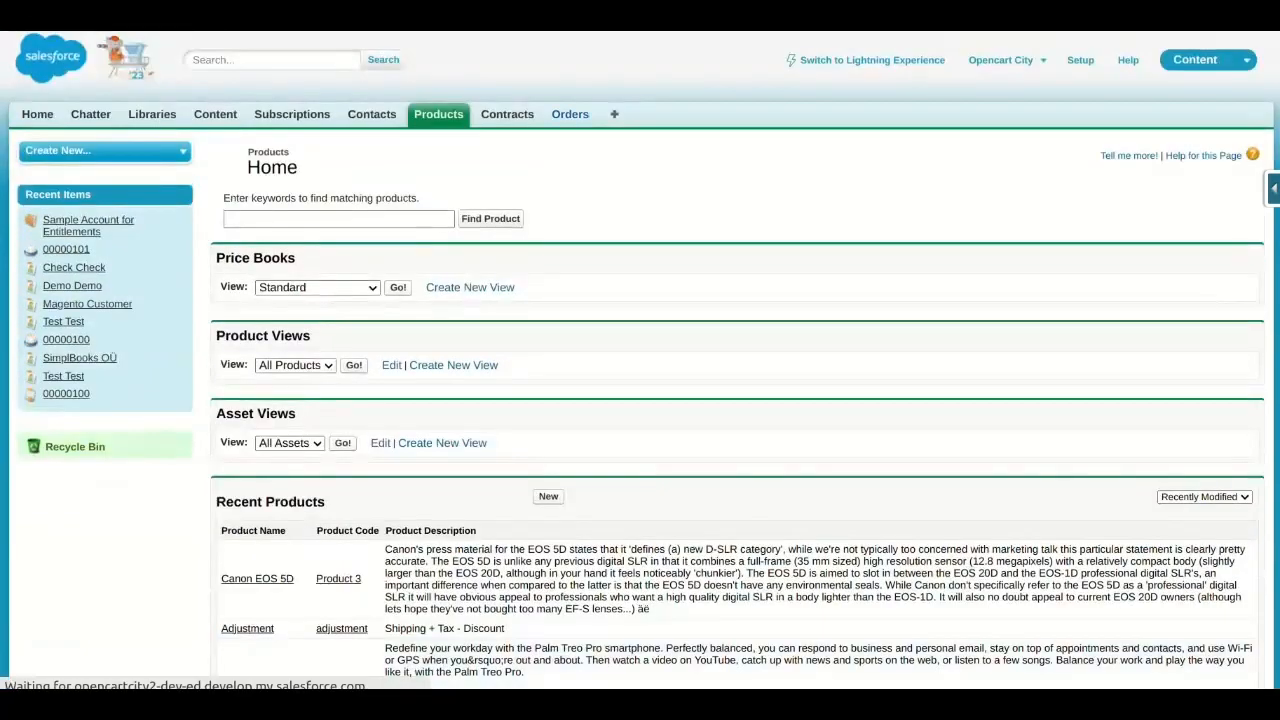